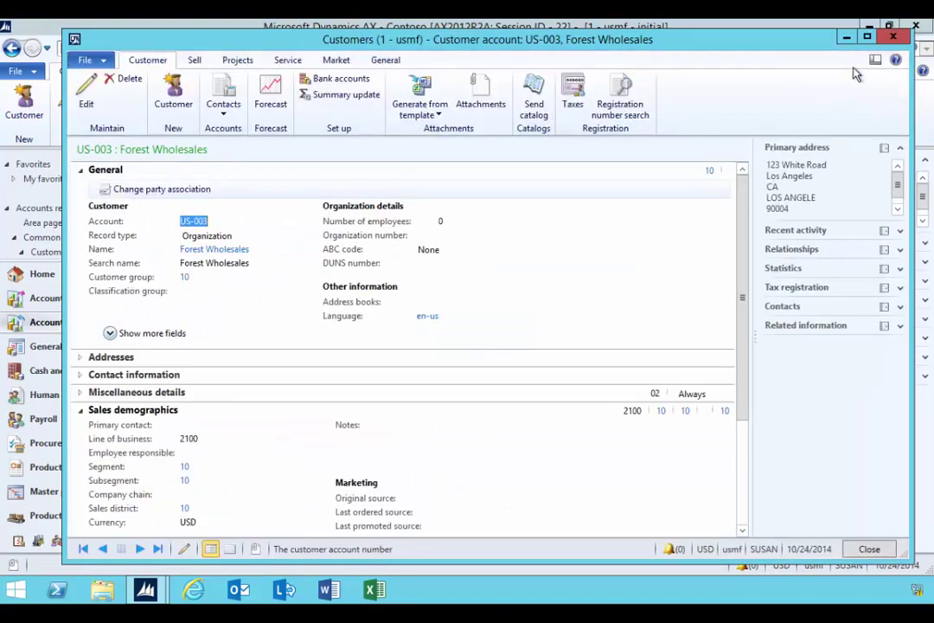
# Maximize the Forest Wholesales customer record and review its sections down to the credit and collections details.
pyautogui.click(867, 37)
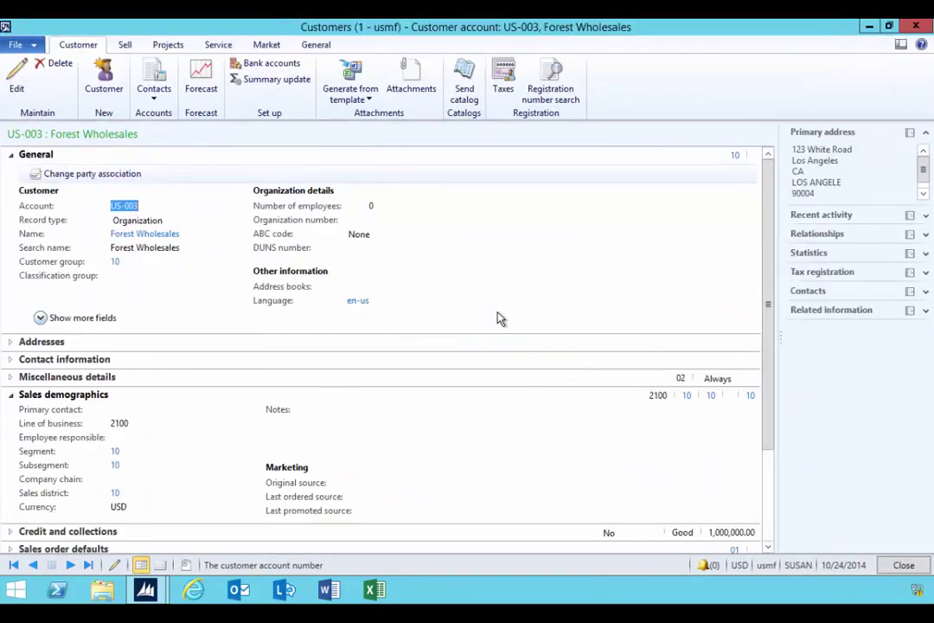
pyautogui.moveTo(764, 350); pyautogui.dragTo(767, 407)
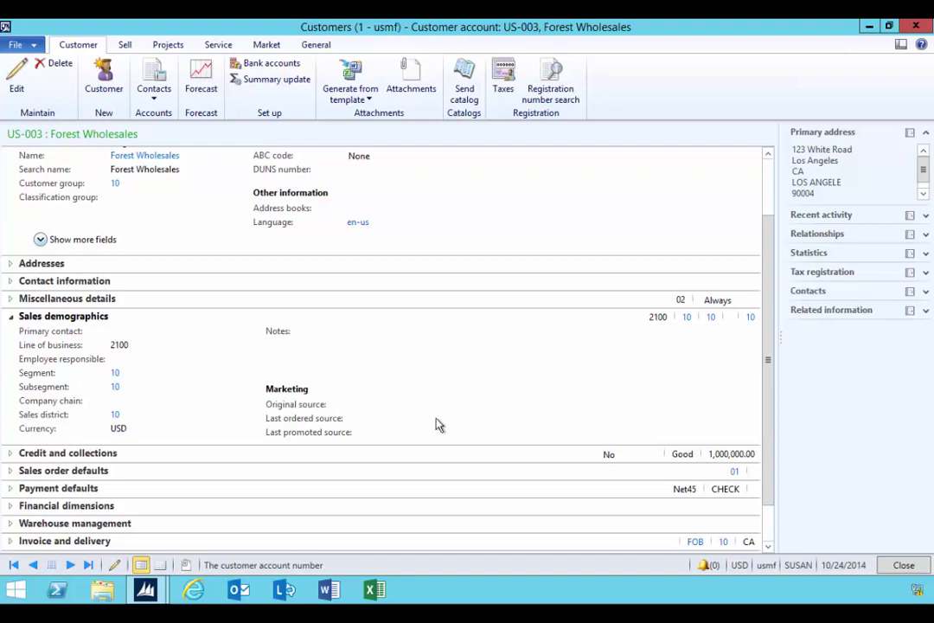
pyautogui.moveTo(768, 450); pyautogui.dragTo(773, 482)
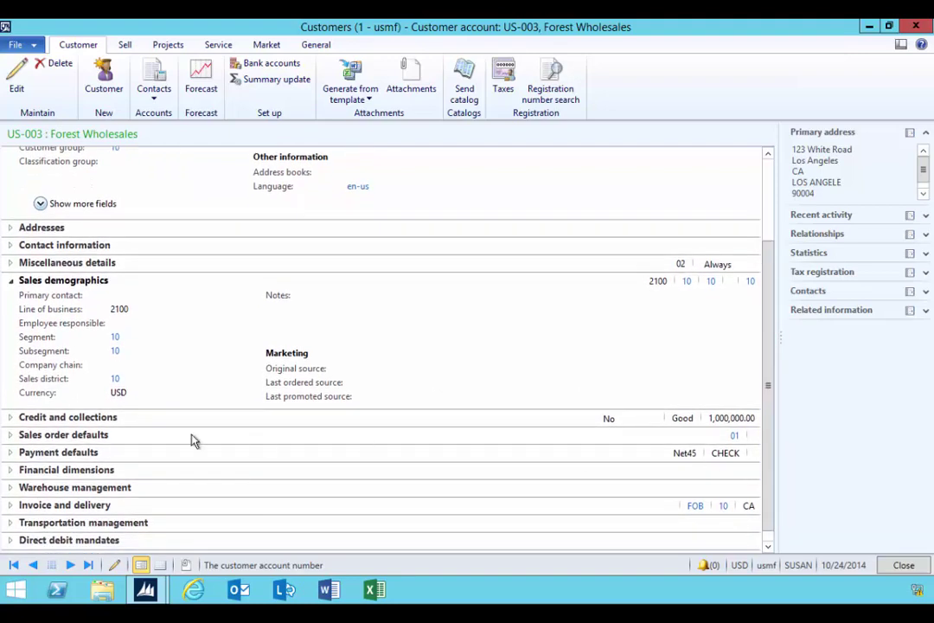
pyautogui.click(20, 418)
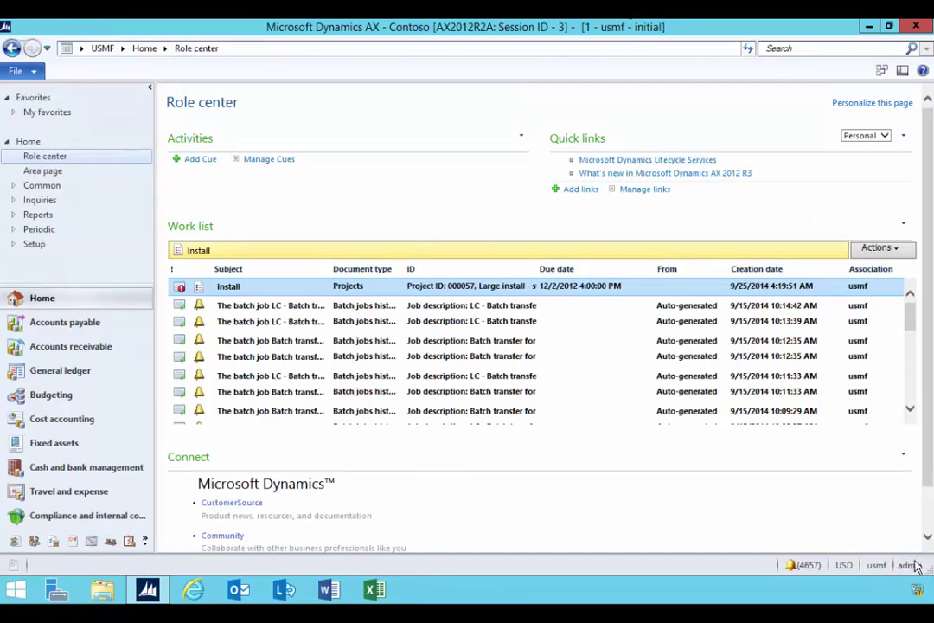
# Open the Users list in the System administration module of the administrator session.
pyautogui.click(146, 543)
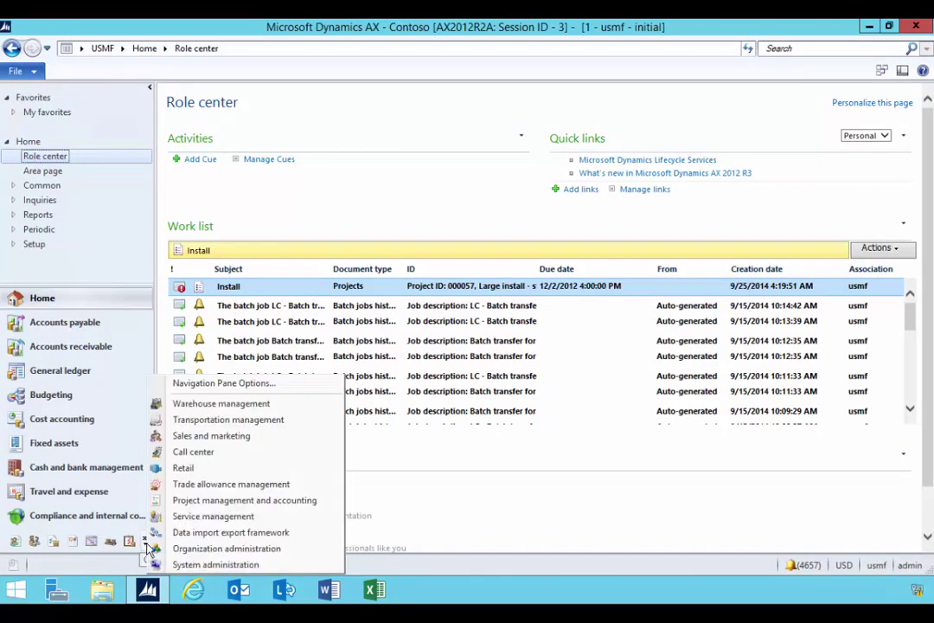
pyautogui.click(152, 548)
pyautogui.click(147, 541)
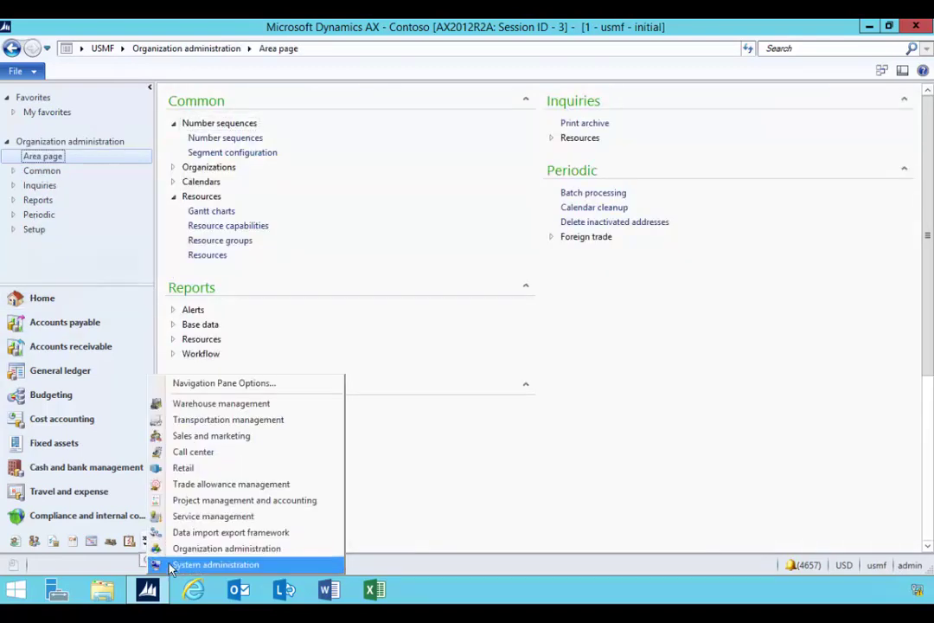
pyautogui.click(170, 565)
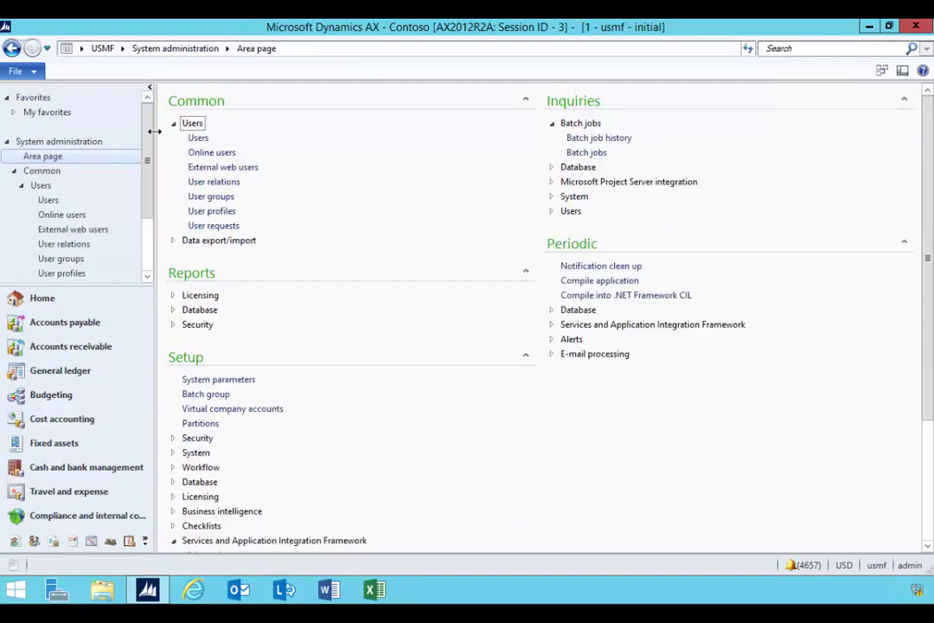
pyautogui.click(198, 138)
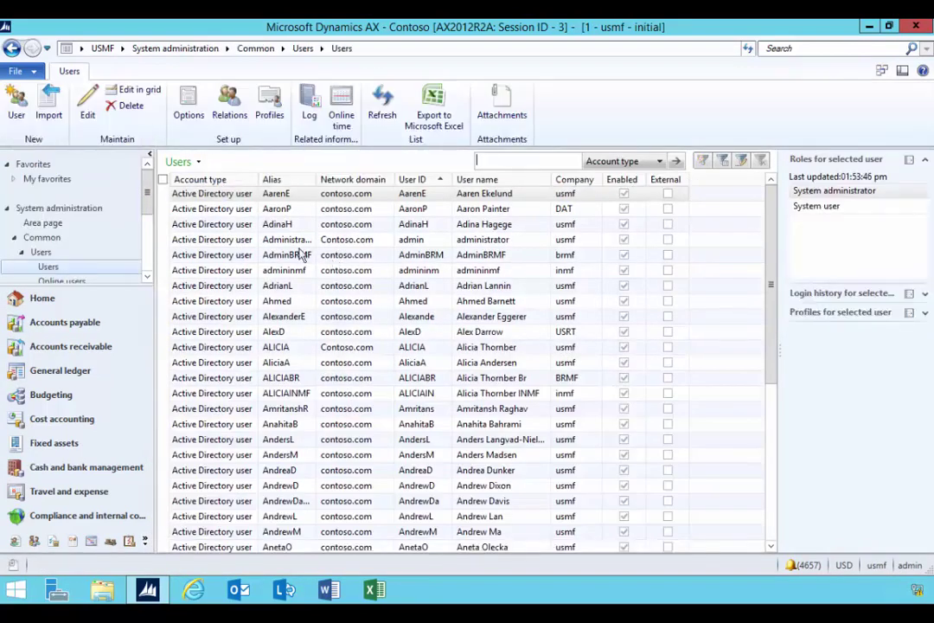
# Filter the user list by the sales manager's alias and open the matching user record.
pyautogui.rightClick(299, 259)
pyautogui.click(307, 312)
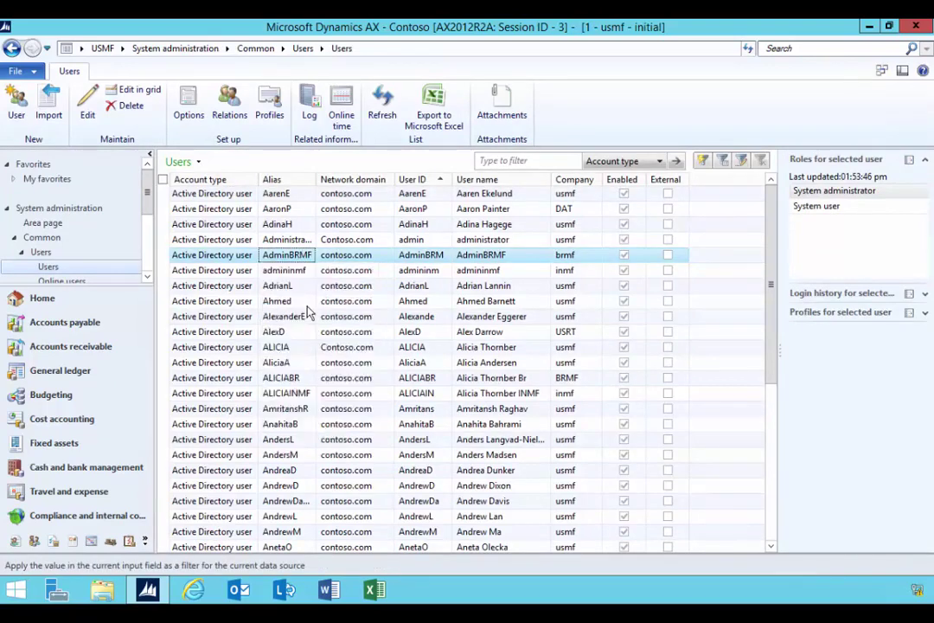
pyautogui.write('SUSAN')
pyautogui.press('Return')
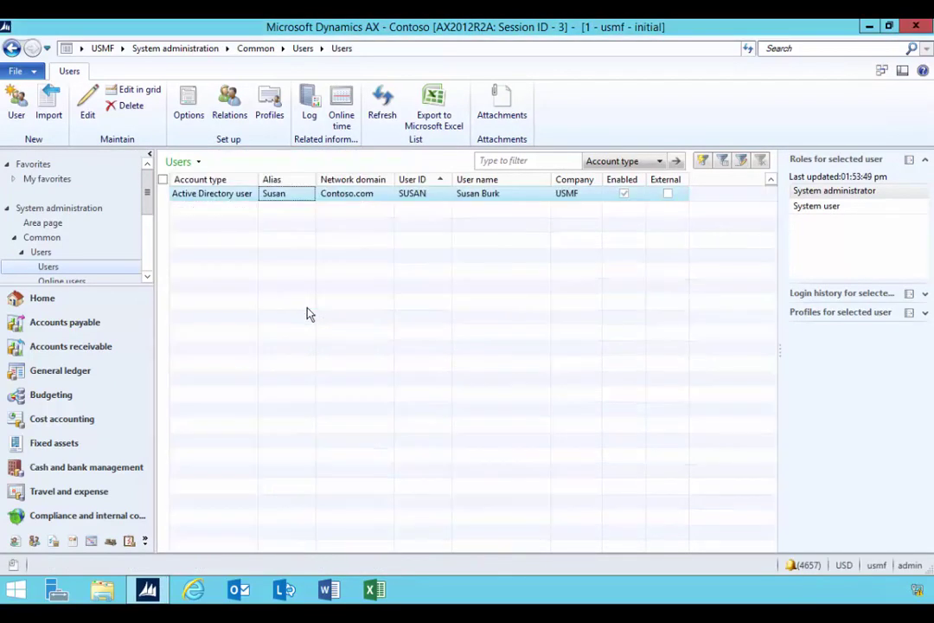
pyautogui.doubleClick(208, 196)
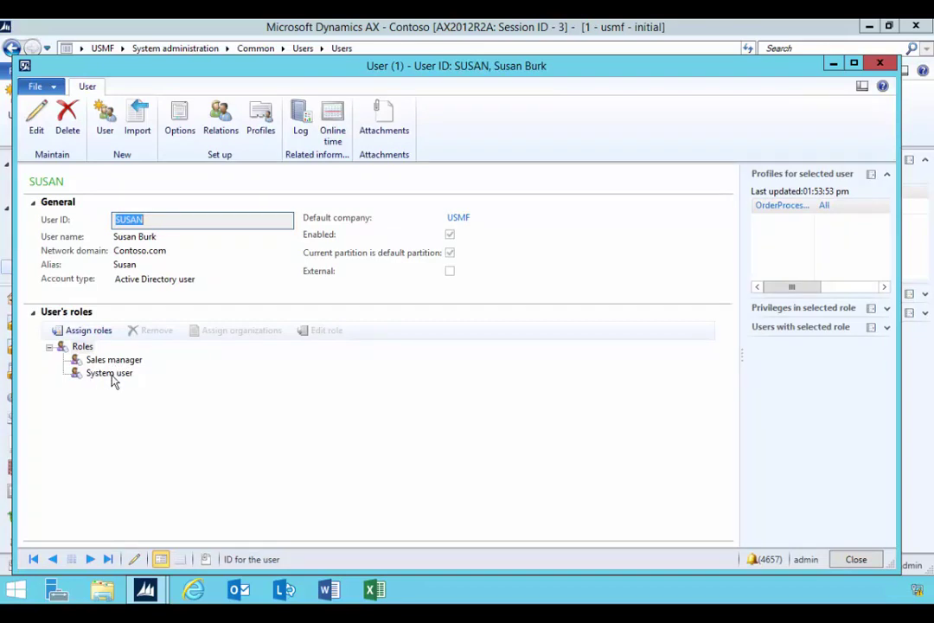
# Open the user's Sales manager role for editing and bring up its override permissions.
pyautogui.click(111, 361)
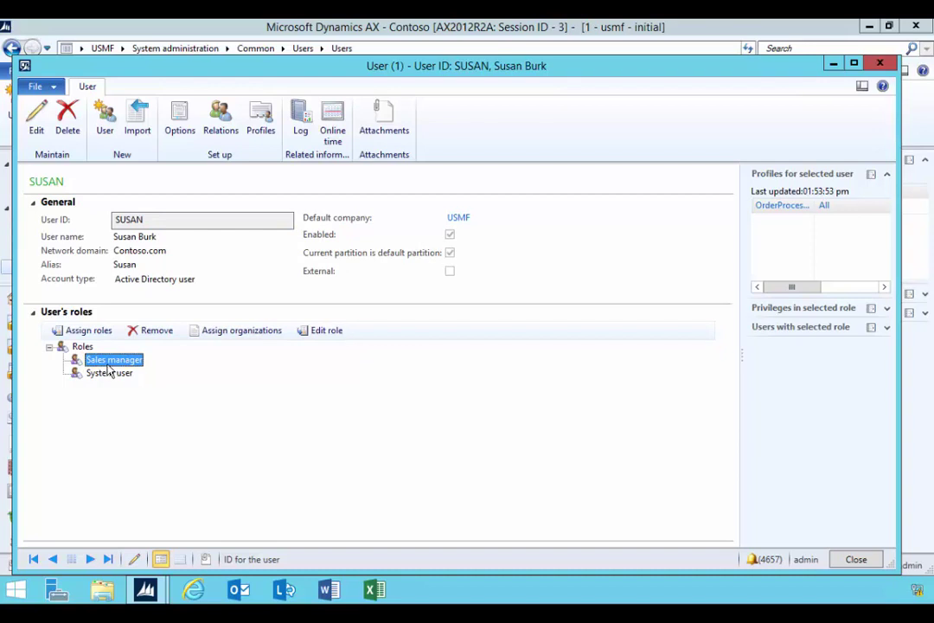
pyautogui.click(327, 333)
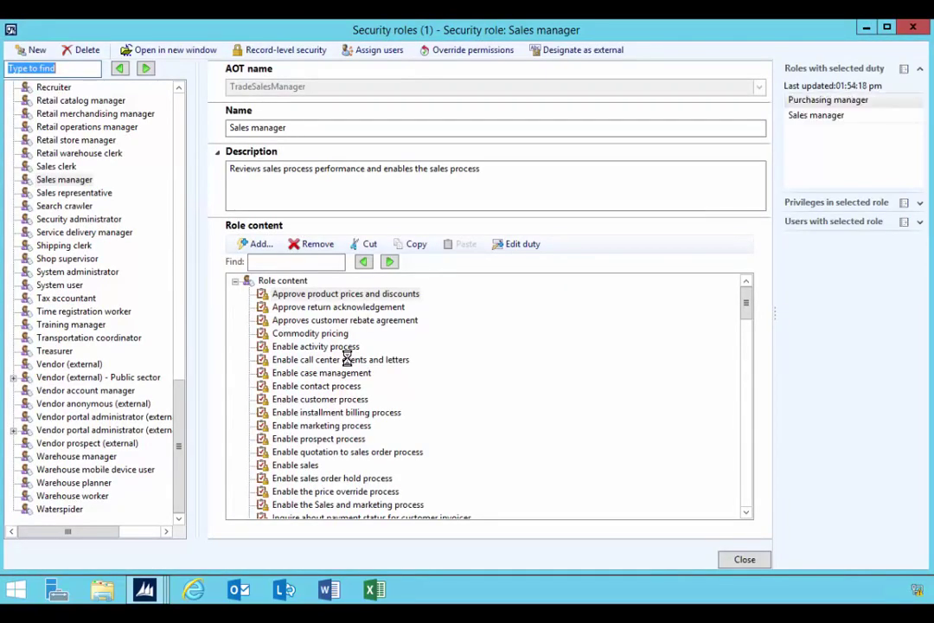
pyautogui.click(275, 294)
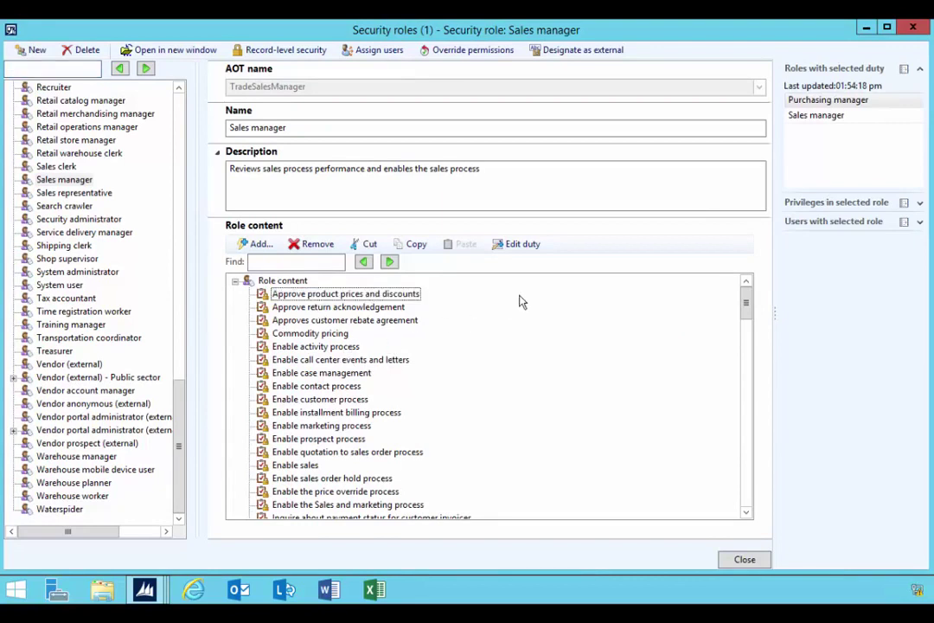
pyautogui.click(472, 52)
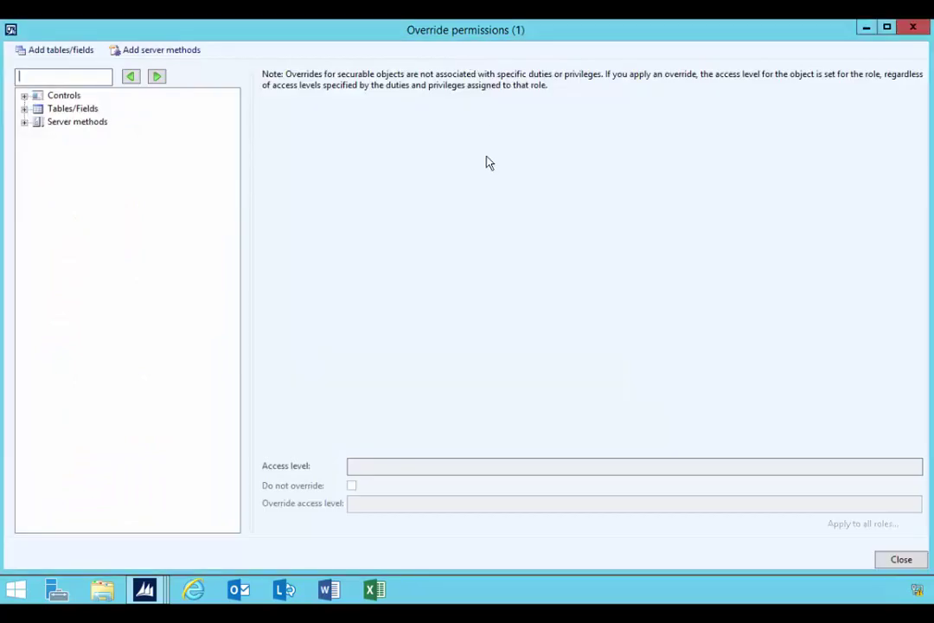
# Expand the Tables/Fields node of the permission overrides and select the CUSTTABLE table.
pyautogui.click(26, 109)
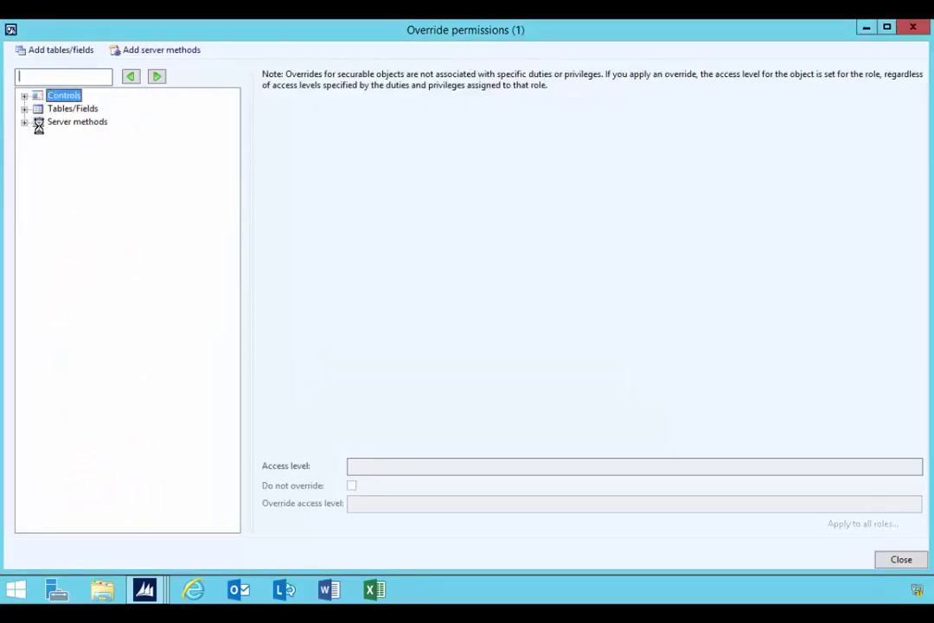
pyautogui.scroll(-15, 130, 260)
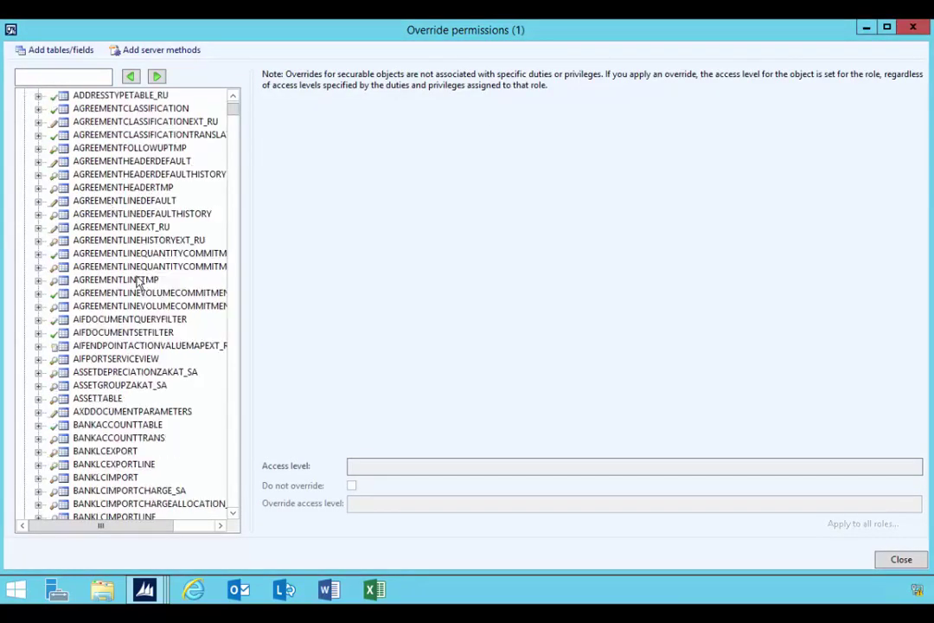
pyautogui.scroll(-6, 149, 315)
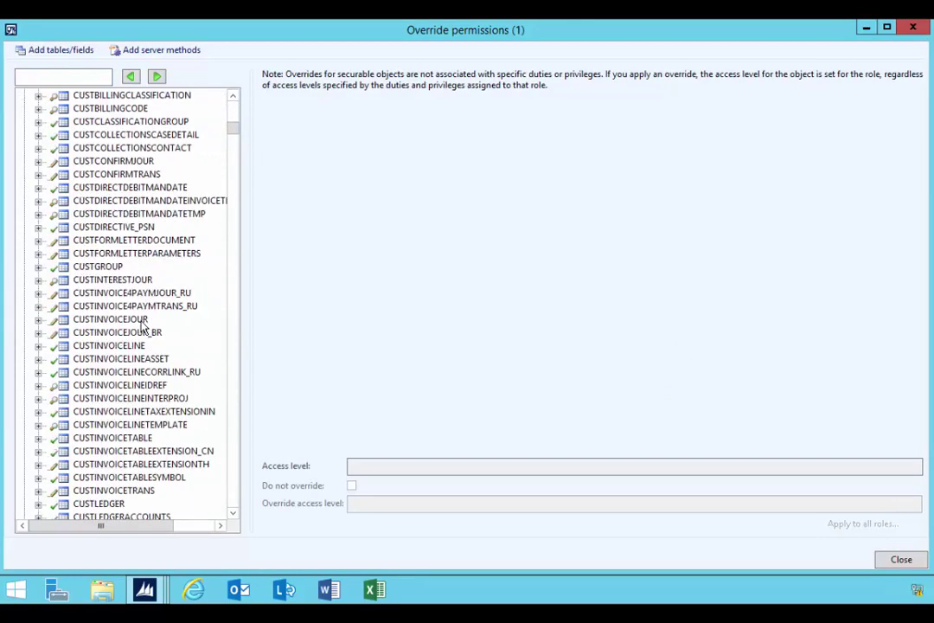
pyautogui.scroll(-6, 149, 333)
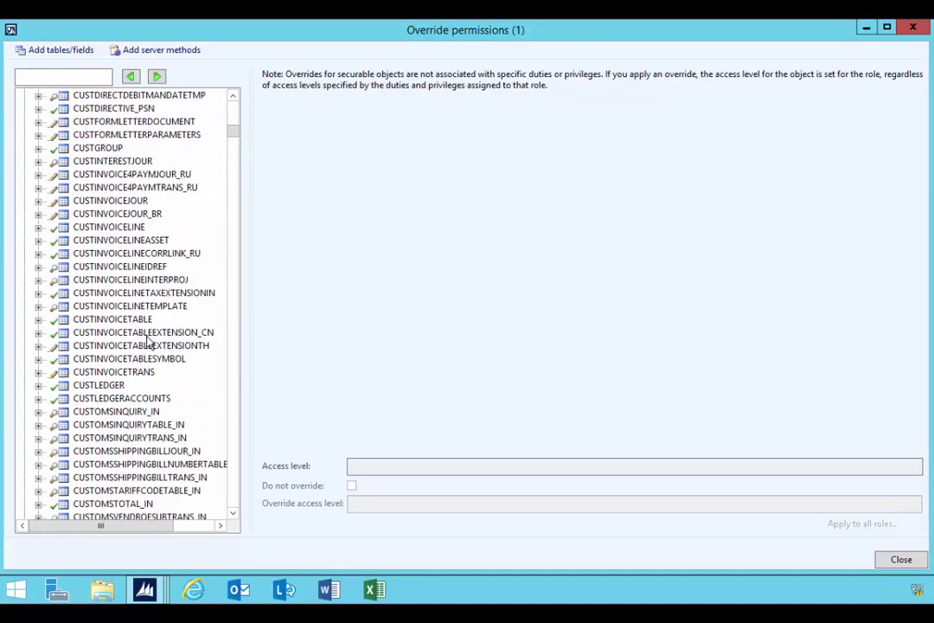
pyautogui.scroll(-7, 148, 376)
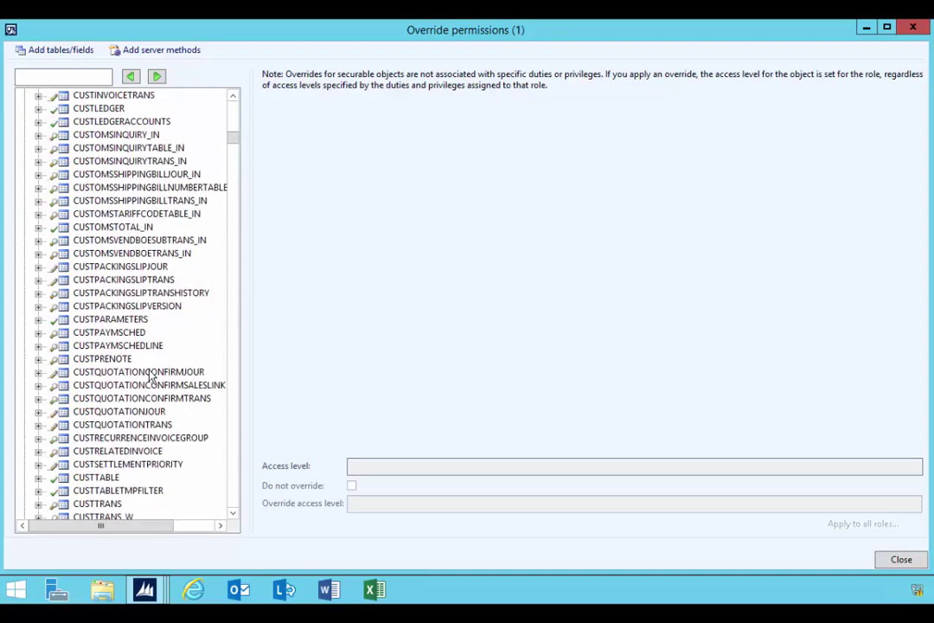
pyautogui.click(96, 359)
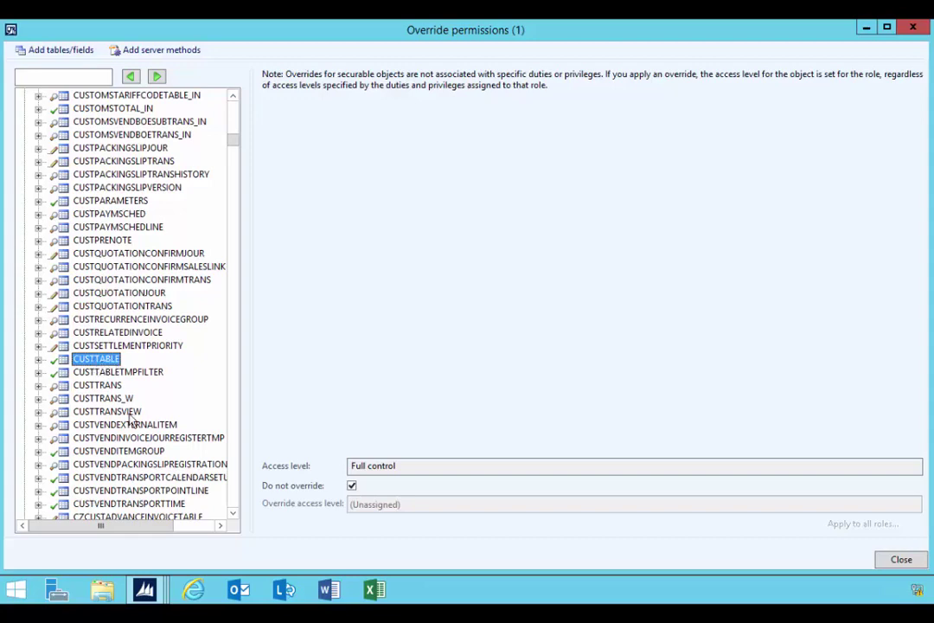
# Return to the main workspace and open the Contoso Retail Seattle record from all customers in Accounts receivable.
pyautogui.click(144, 590)
pyautogui.click(100, 536)
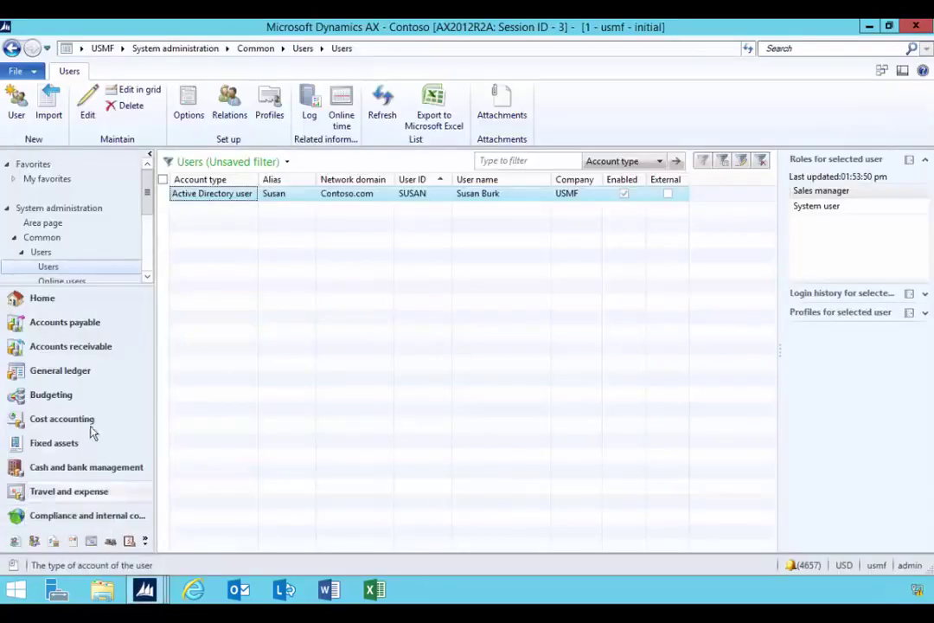
pyautogui.click(83, 349)
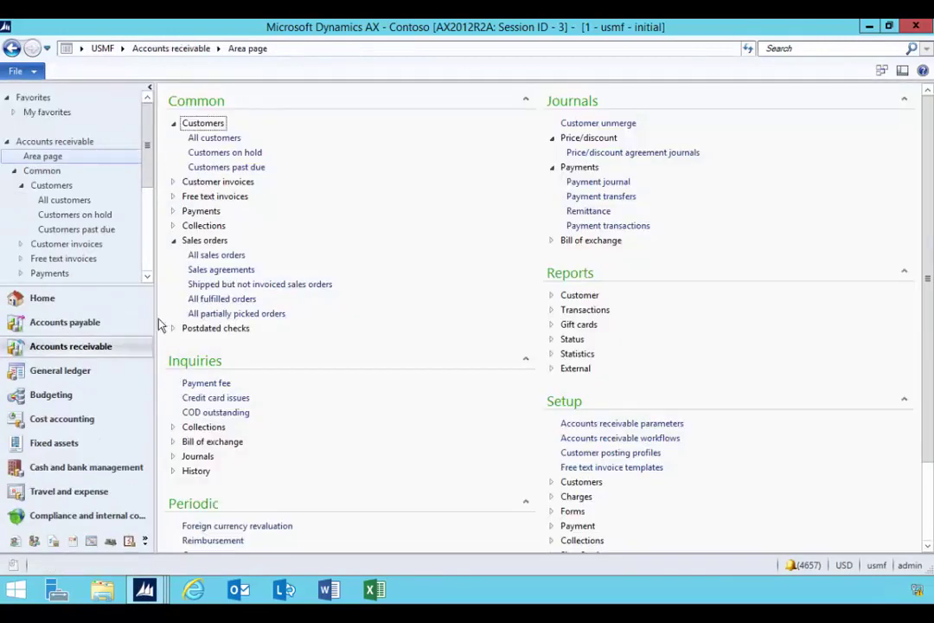
pyautogui.click(195, 138)
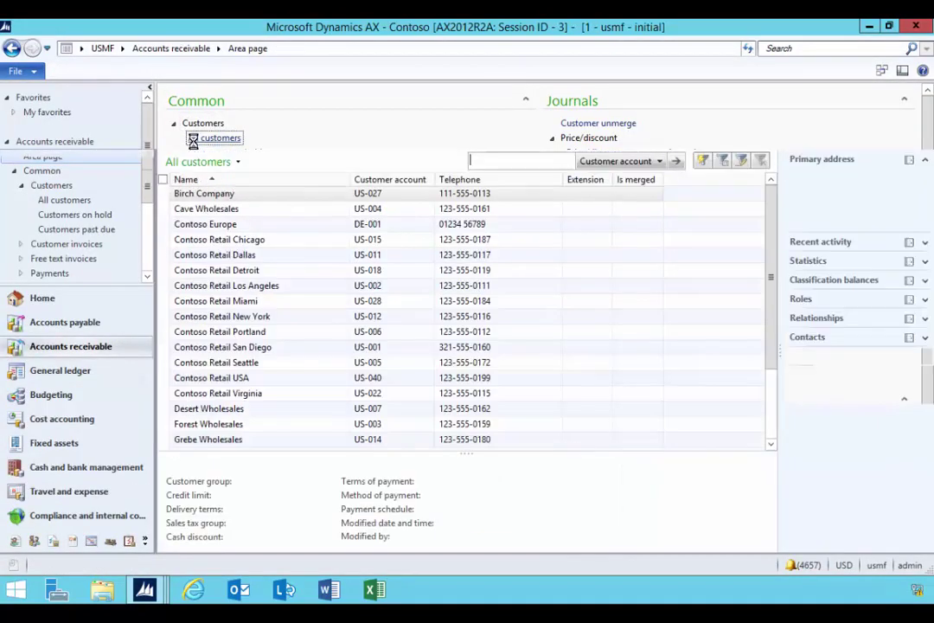
pyautogui.click(220, 364)
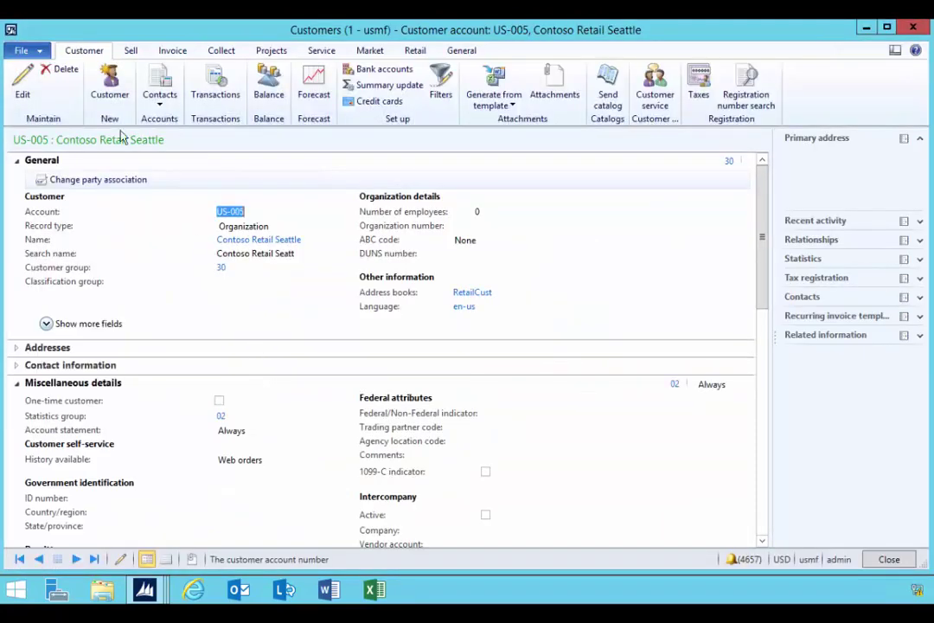
# Put the customer record in edit mode and open the personalization settings for the Company chain field under Sales demographics.
pyautogui.click(23, 87)
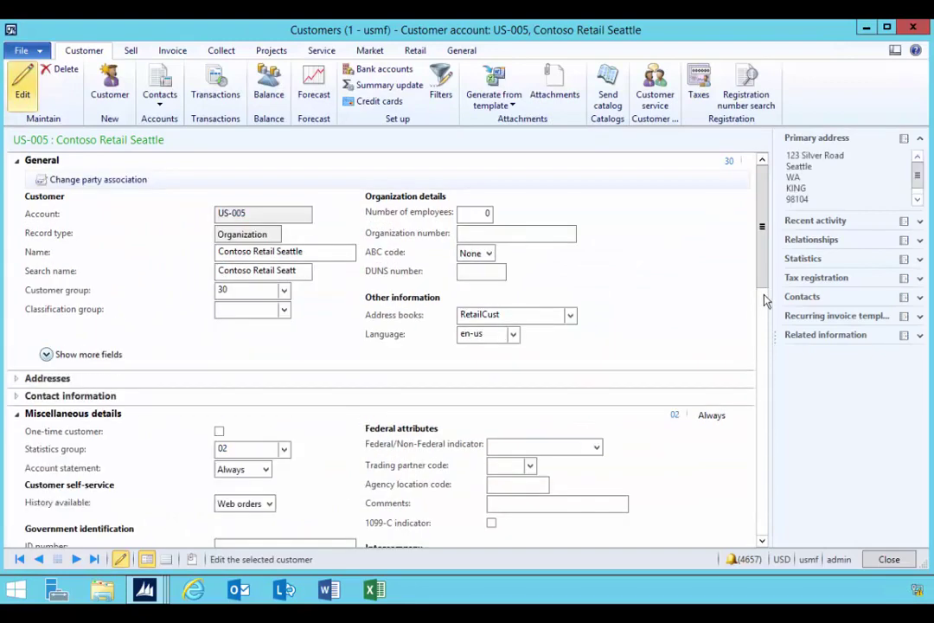
pyautogui.scroll(-3, 389, 337)
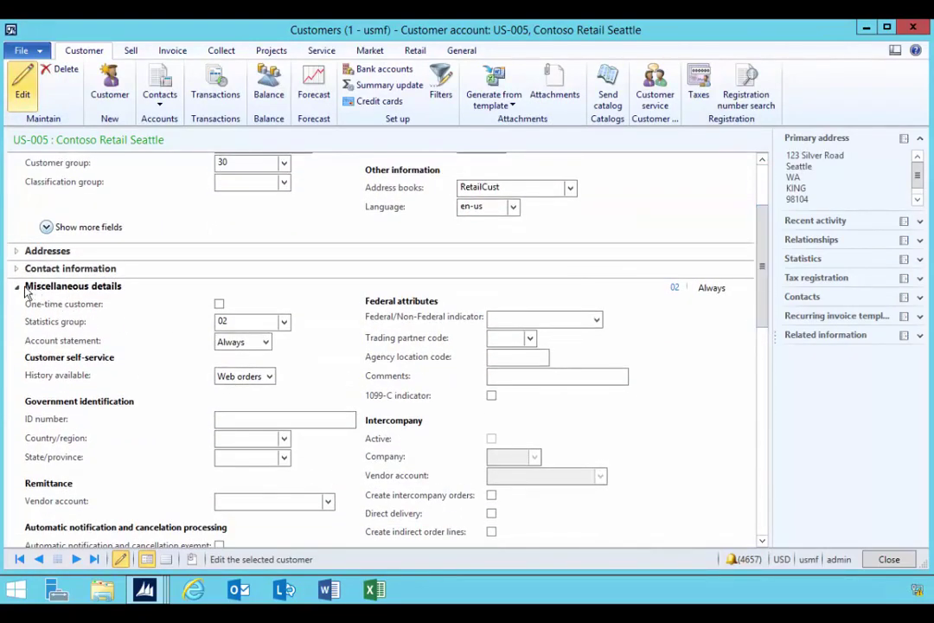
pyautogui.click(16, 286)
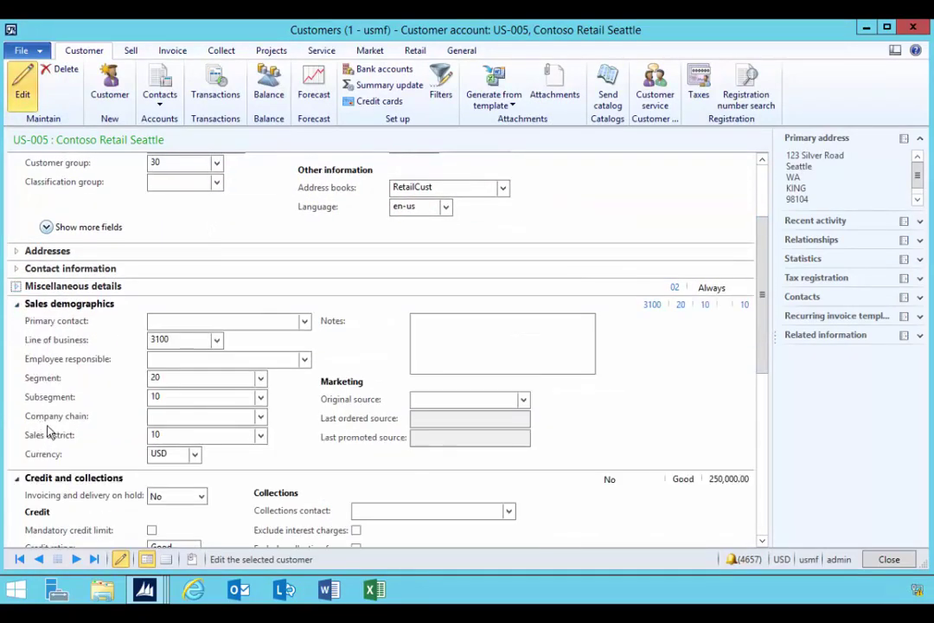
pyautogui.click(193, 418)
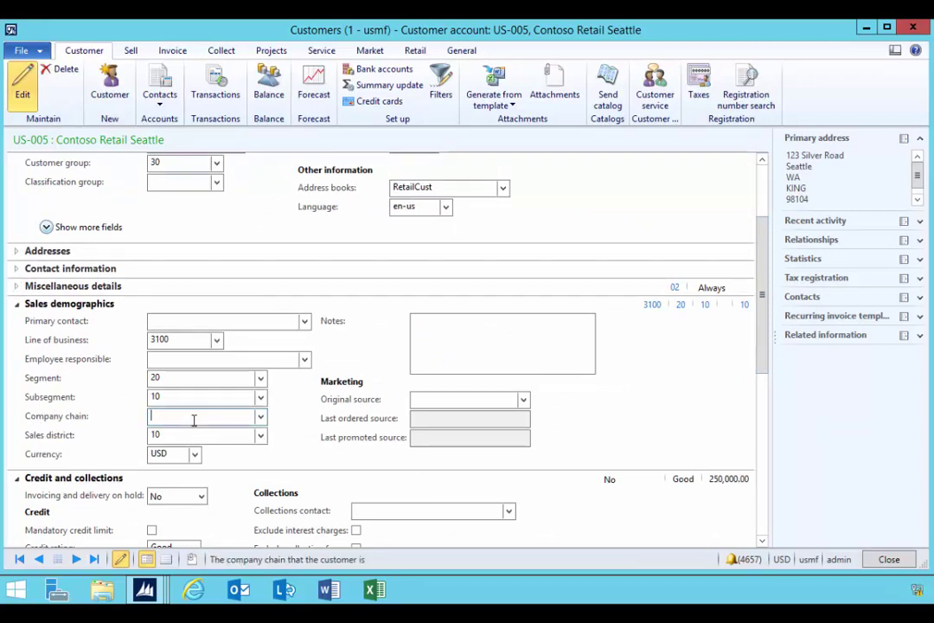
pyautogui.rightClick(194, 420)
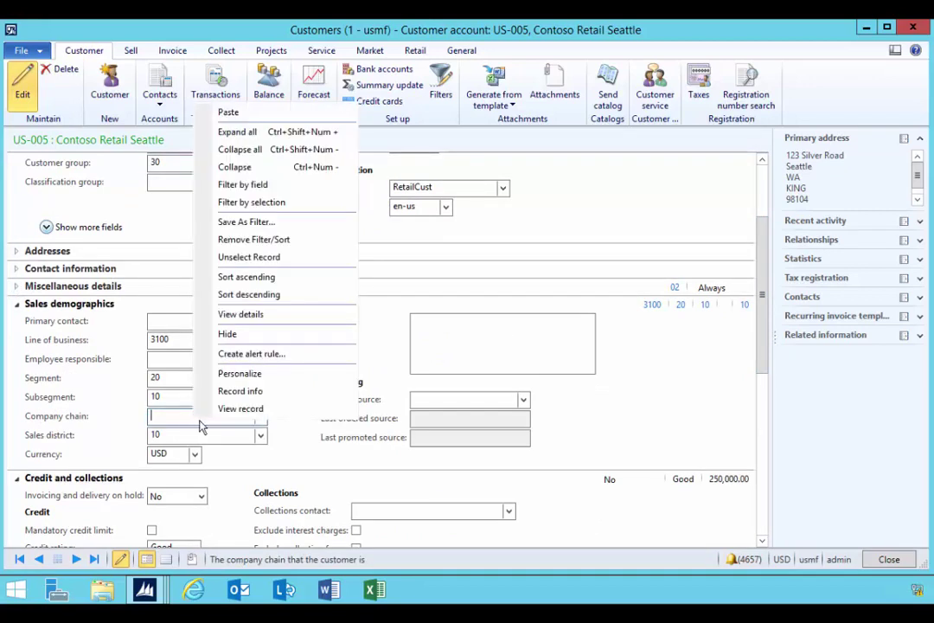
pyautogui.click(247, 377)
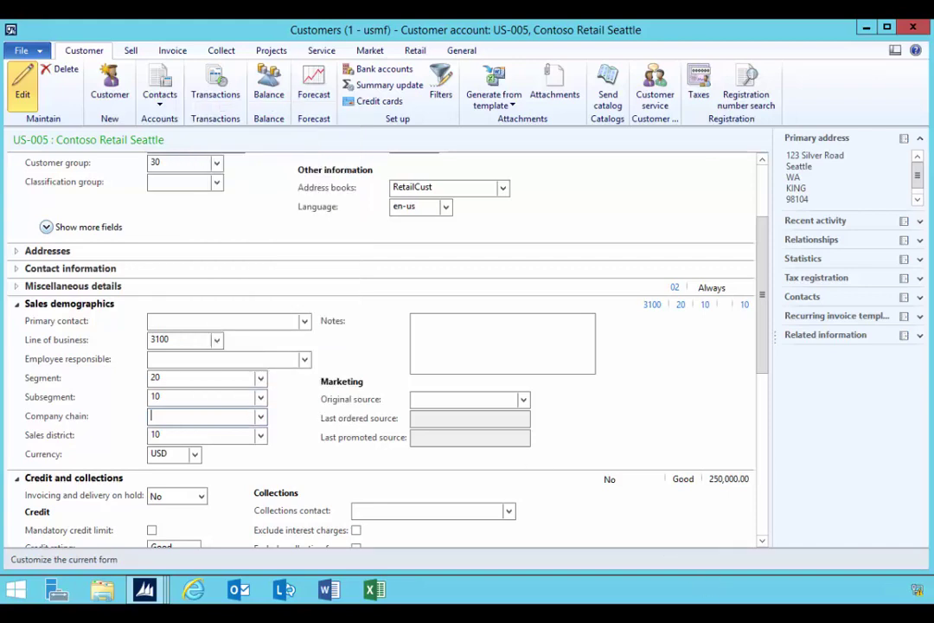
# Read the Company chain field's system name to identify its table and field, and close the personalization settings.
pyautogui.click(624, 421)
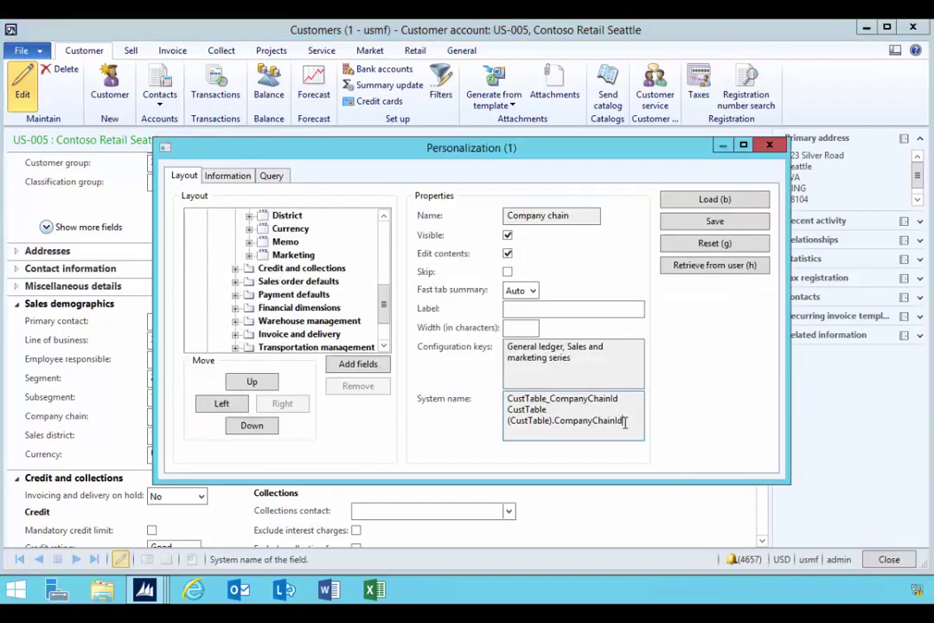
pyautogui.moveTo(507, 399); pyautogui.dragTo(544, 398)
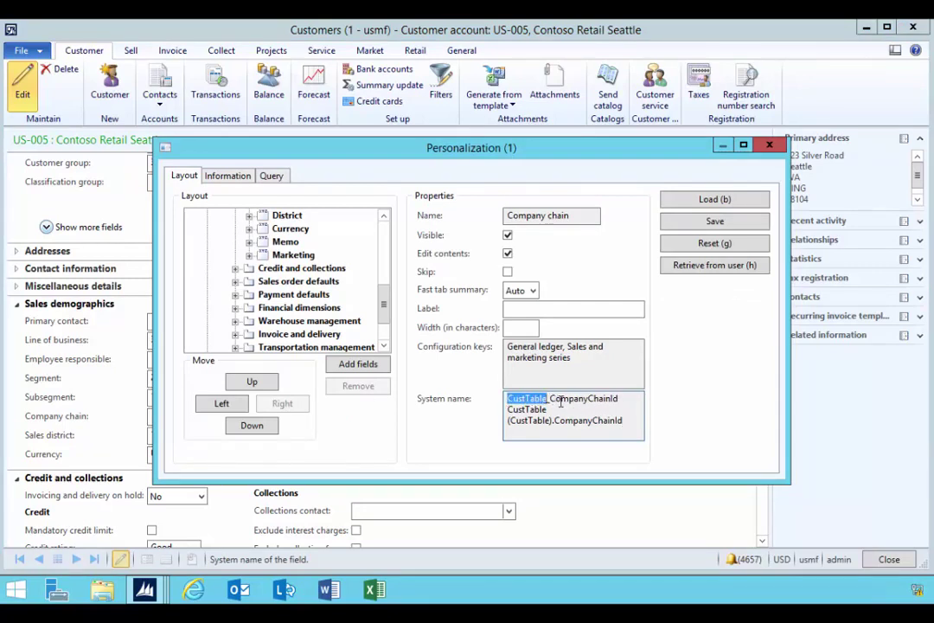
pyautogui.click(550, 400)
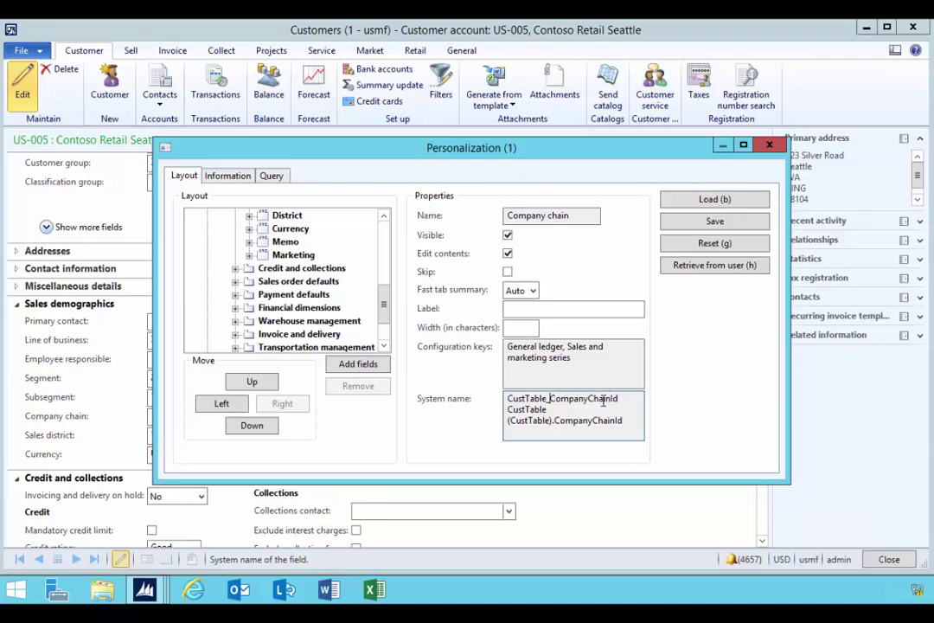
pyautogui.click(769, 144)
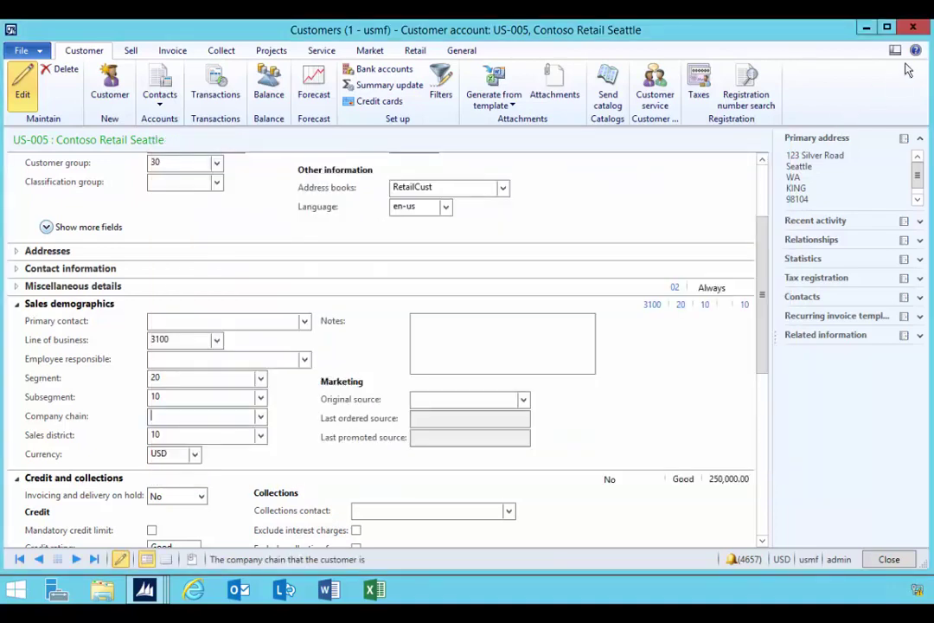
# Close the Contoso Retail Seattle customer record and return to the Override permissions window.
pyautogui.click(914, 29)
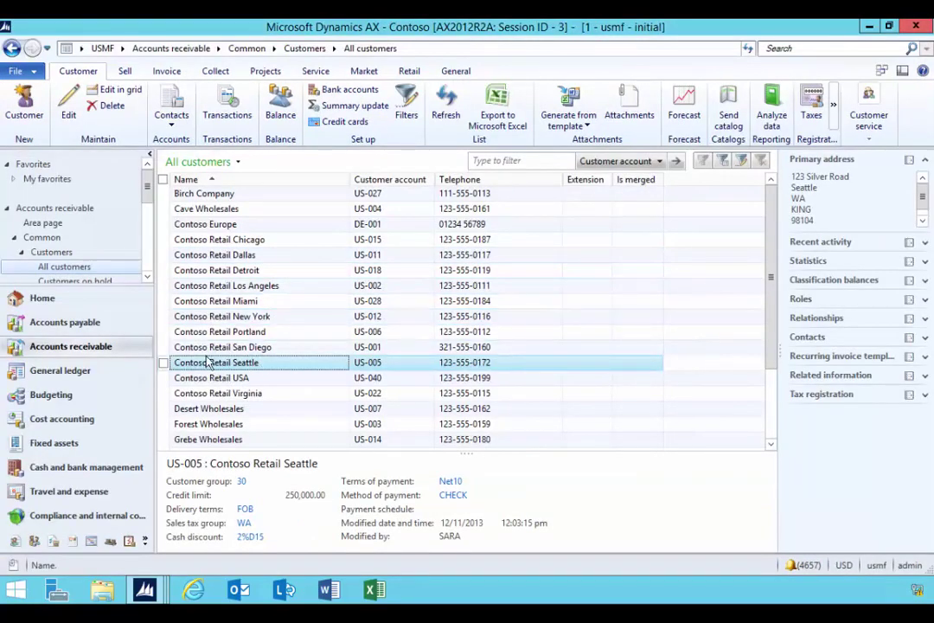
pyautogui.moveTo(144, 590)
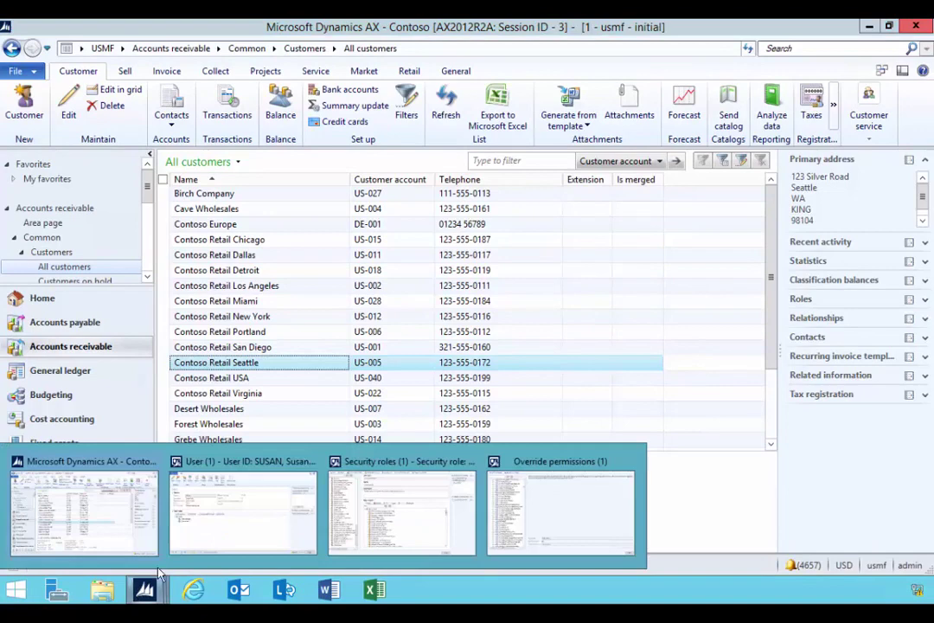
pyautogui.click(553, 512)
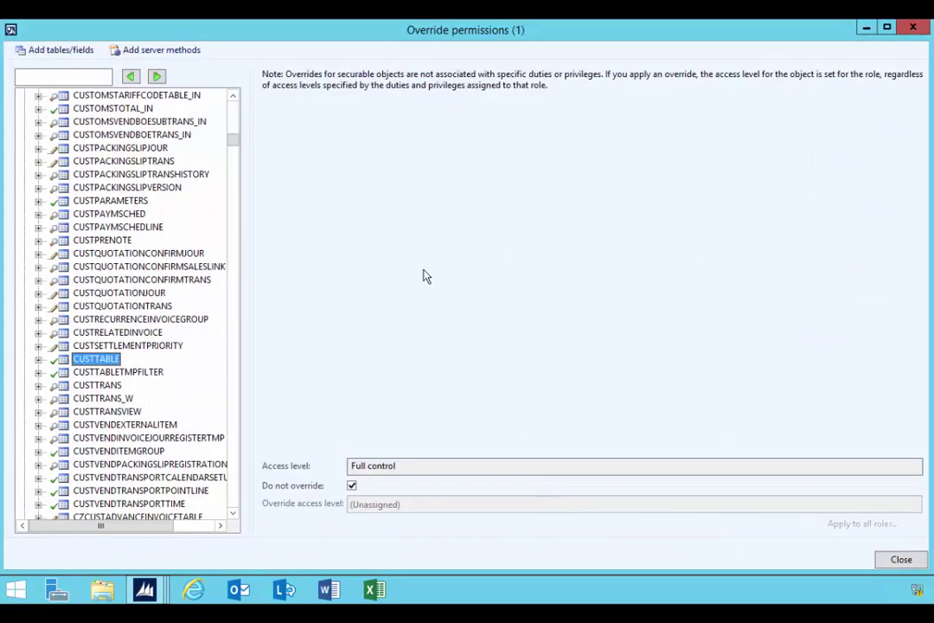
# Expand the CUSTTABLE table and try to override the access level of its CompanyChainId field.
pyautogui.click(38, 358)
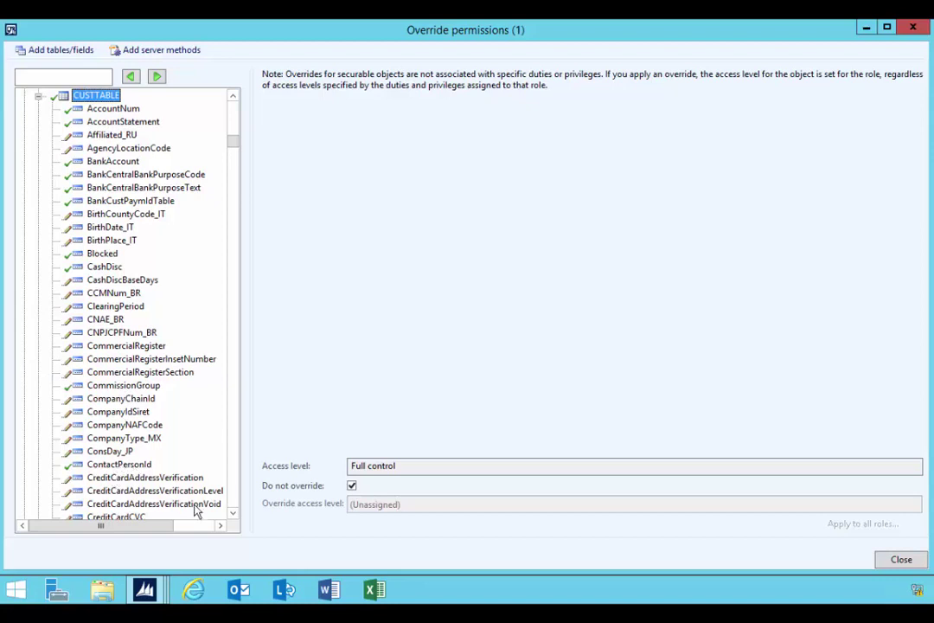
pyautogui.click(233, 513)
pyautogui.click(234, 514)
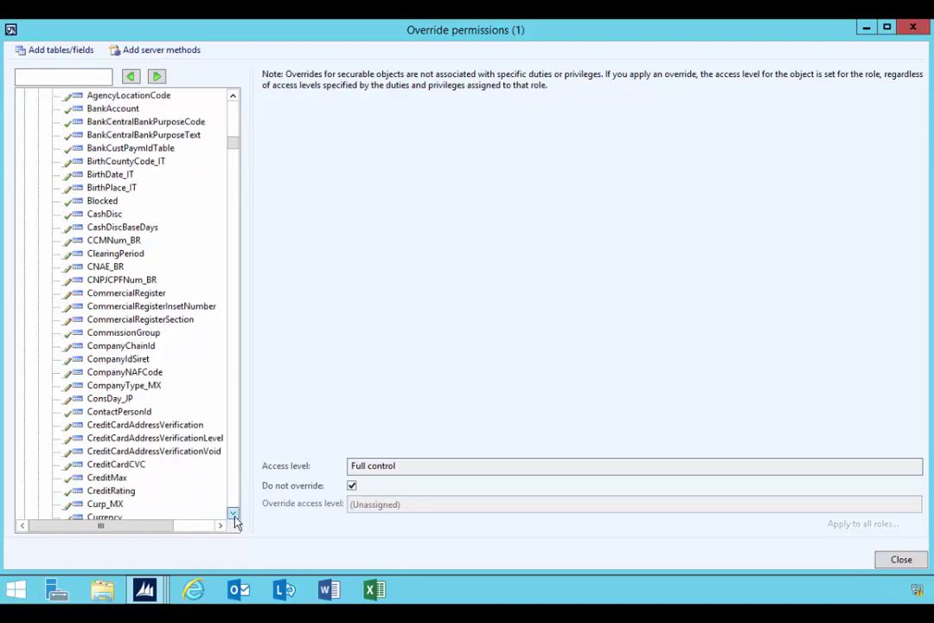
pyautogui.click(140, 348)
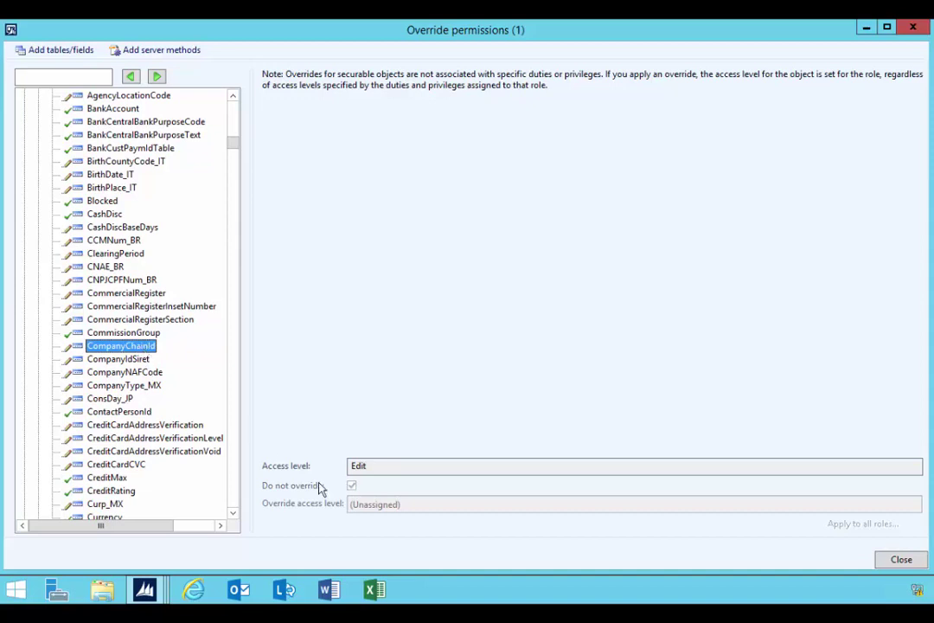
pyautogui.click(375, 504)
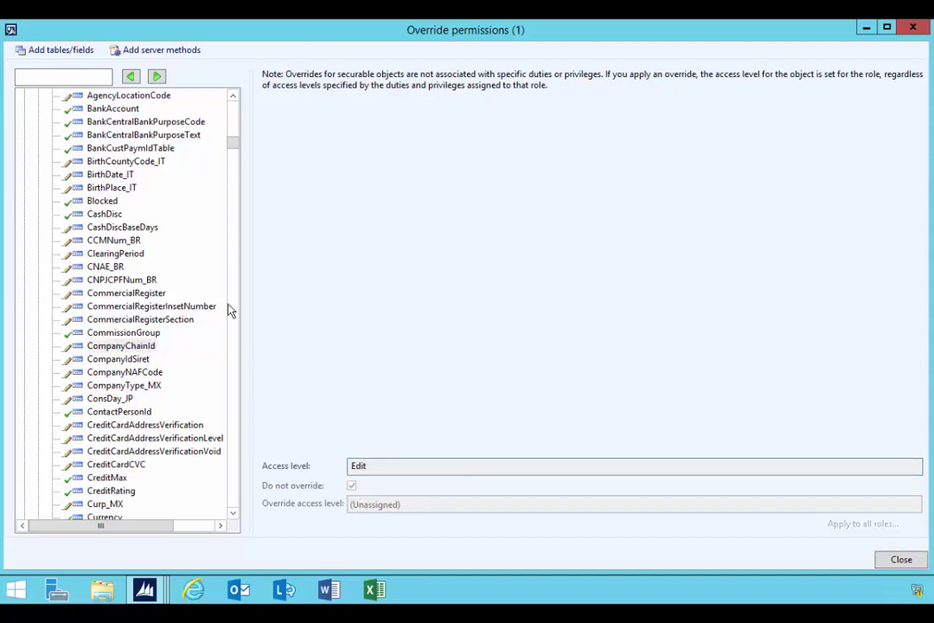
pyautogui.scroll(7, 233, 101)
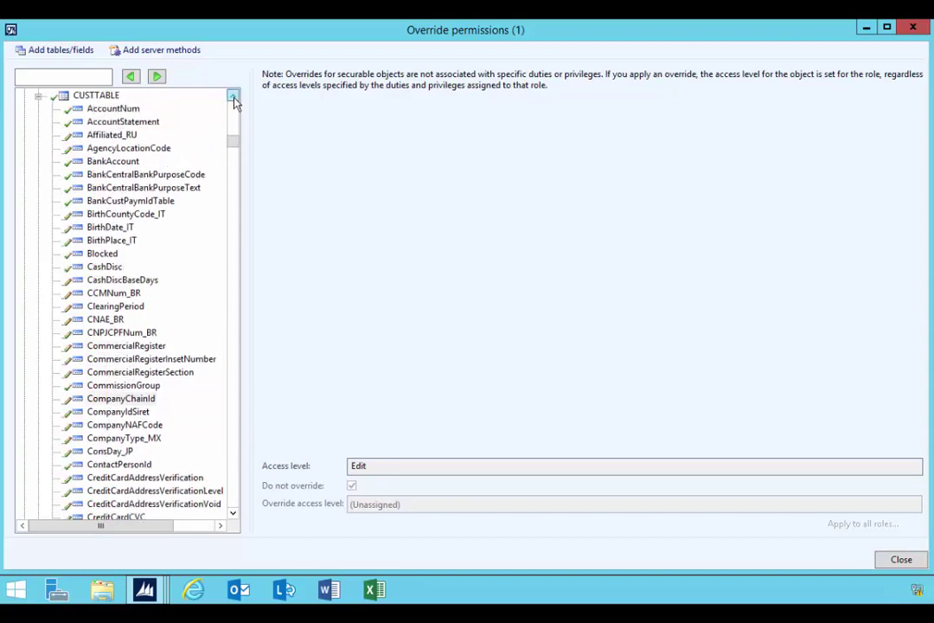
# Enable the permission override on the CUSTTABLE table and set its override access level to Full control.
pyautogui.click(102, 135)
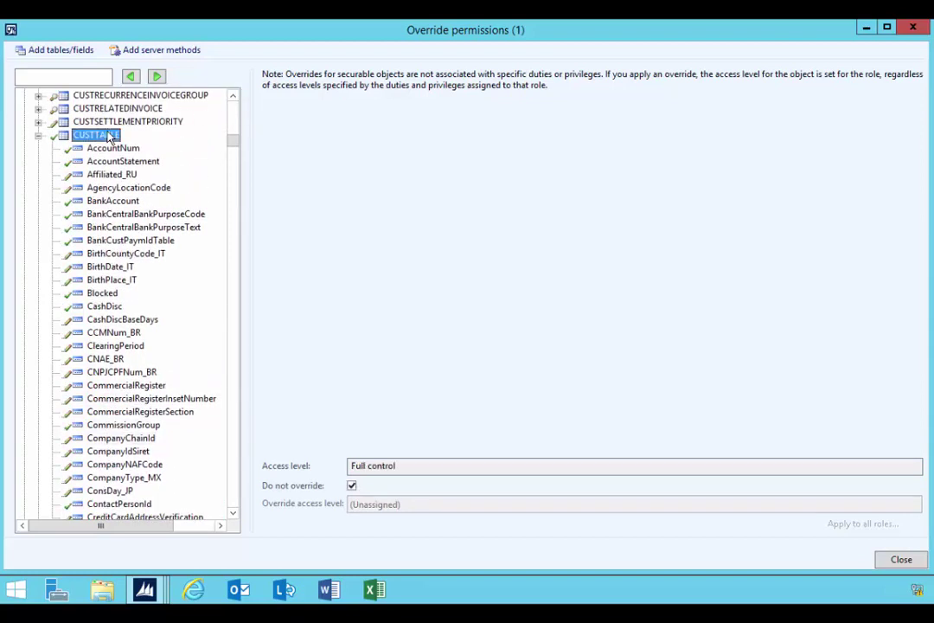
pyautogui.click(351, 486)
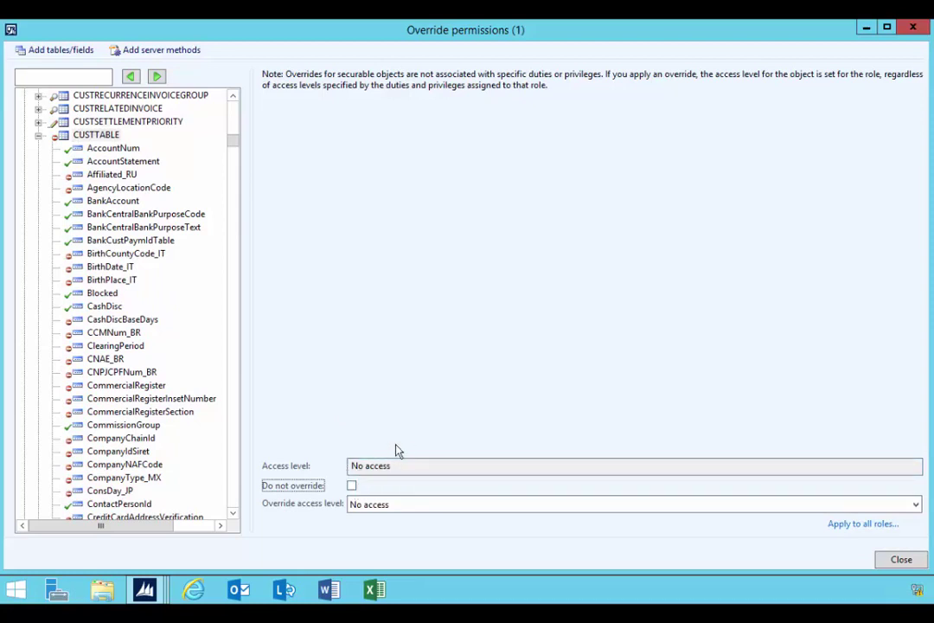
pyautogui.click(351, 486)
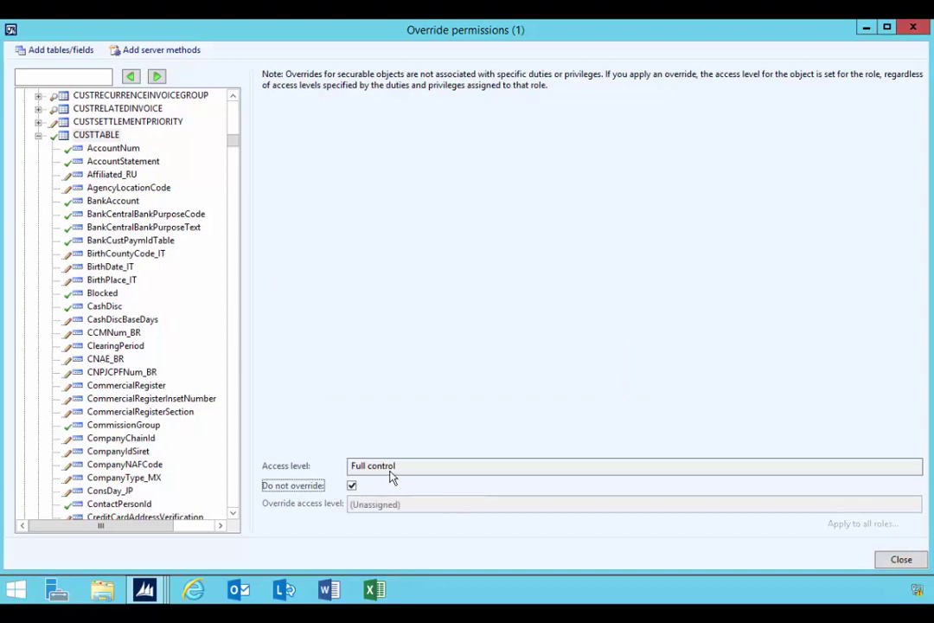
pyautogui.click(353, 485)
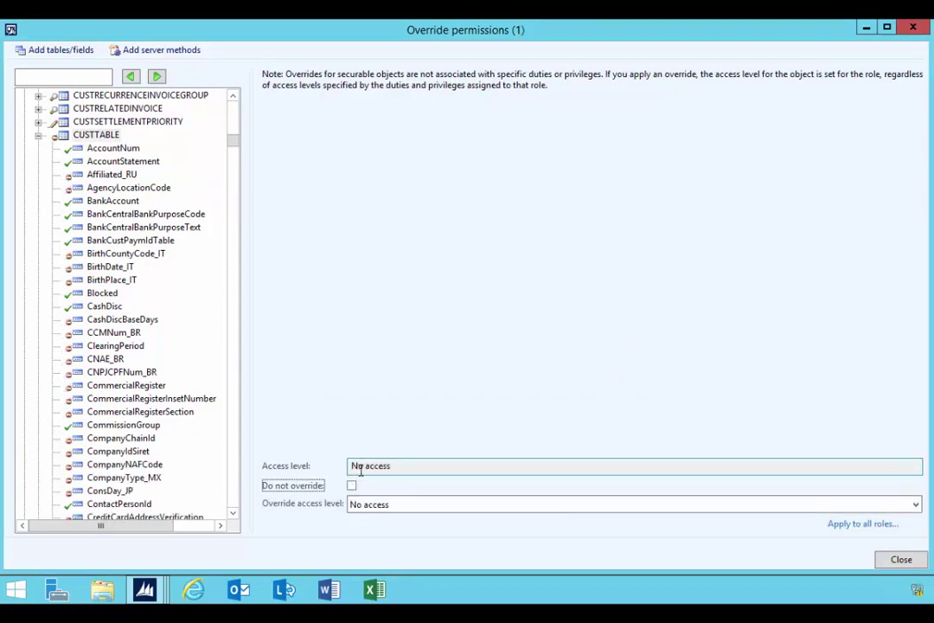
pyautogui.click(914, 504)
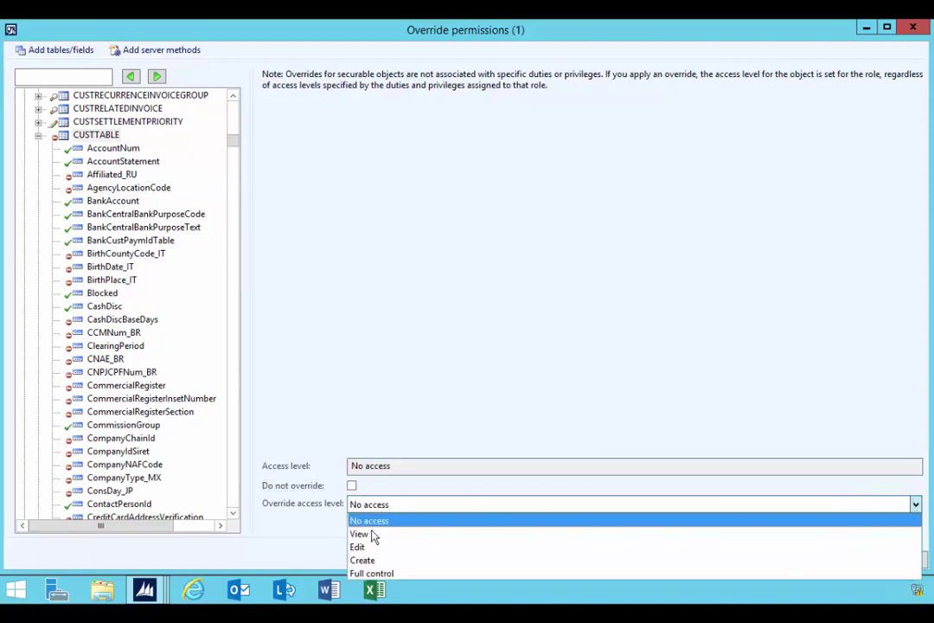
pyautogui.click(371, 573)
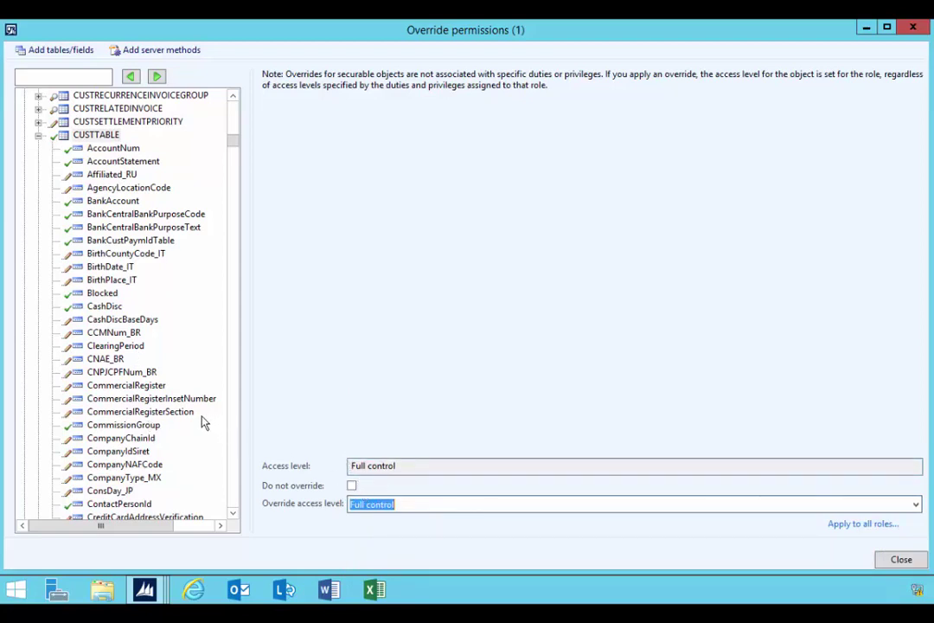
# Enable the override on the CompanyChainId field of CUSTTABLE and set its override access level to No access.
pyautogui.click(133, 438)
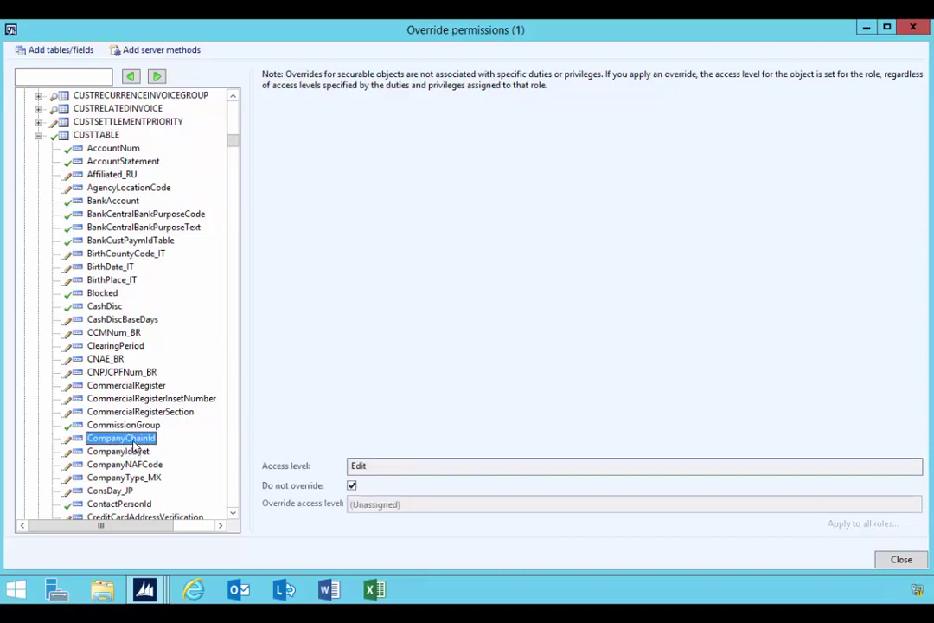
pyautogui.click(351, 485)
pyautogui.click(420, 507)
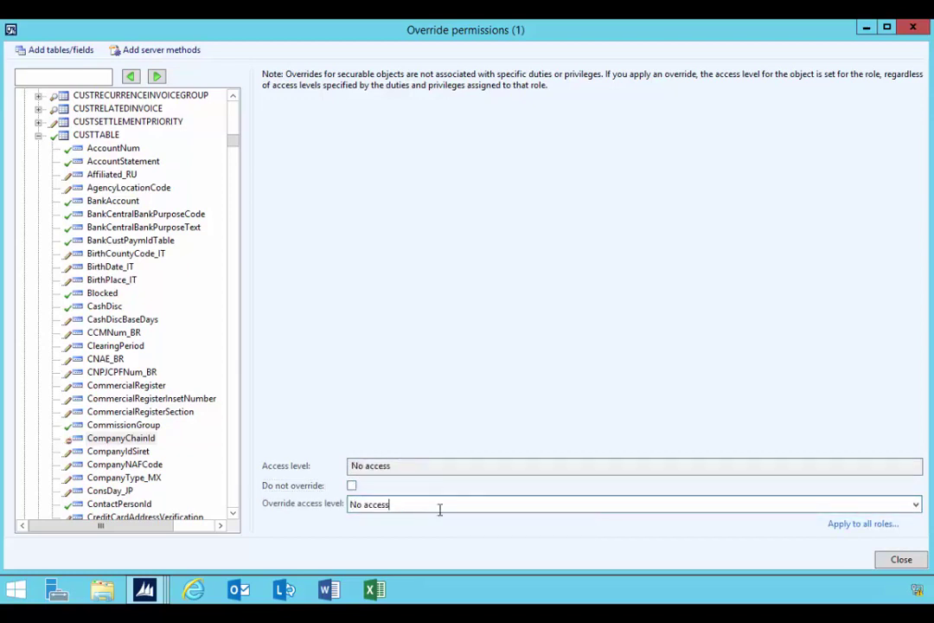
pyautogui.click(915, 505)
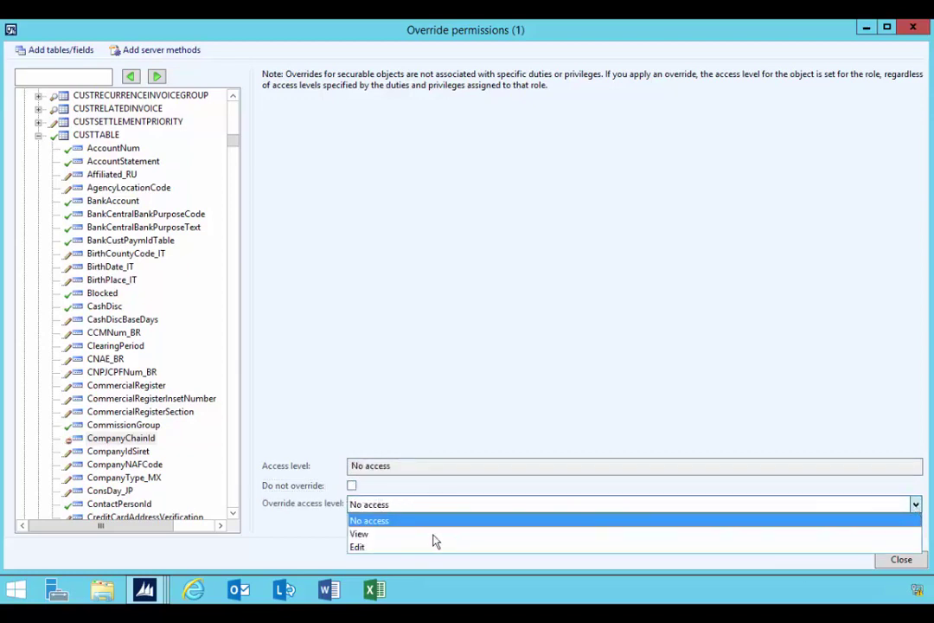
pyautogui.click(378, 521)
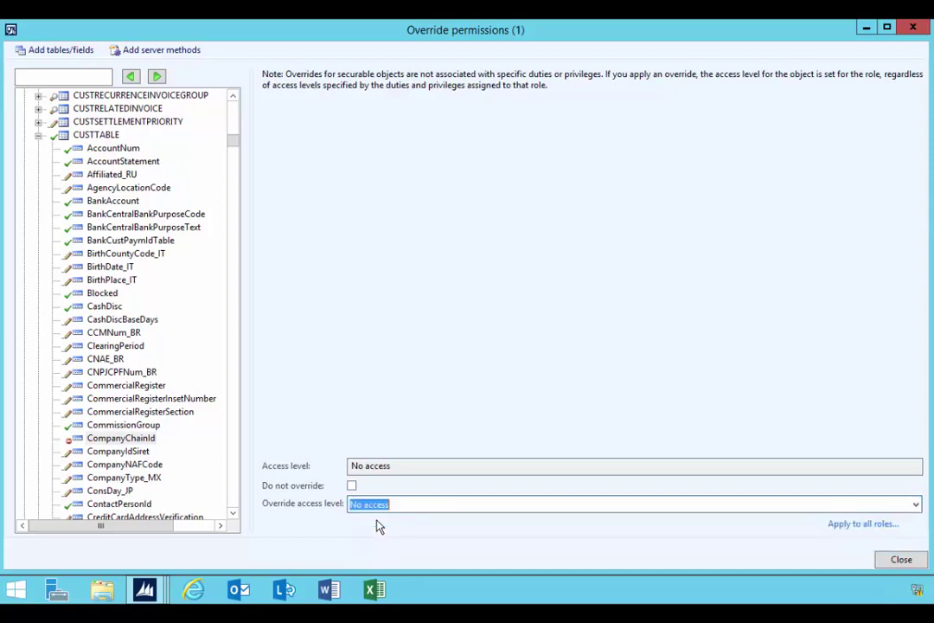
# Close the permission overrides and the Security roles window, and bring up the user's record.
pyautogui.click(899, 558)
pyautogui.moveTo(145, 589)
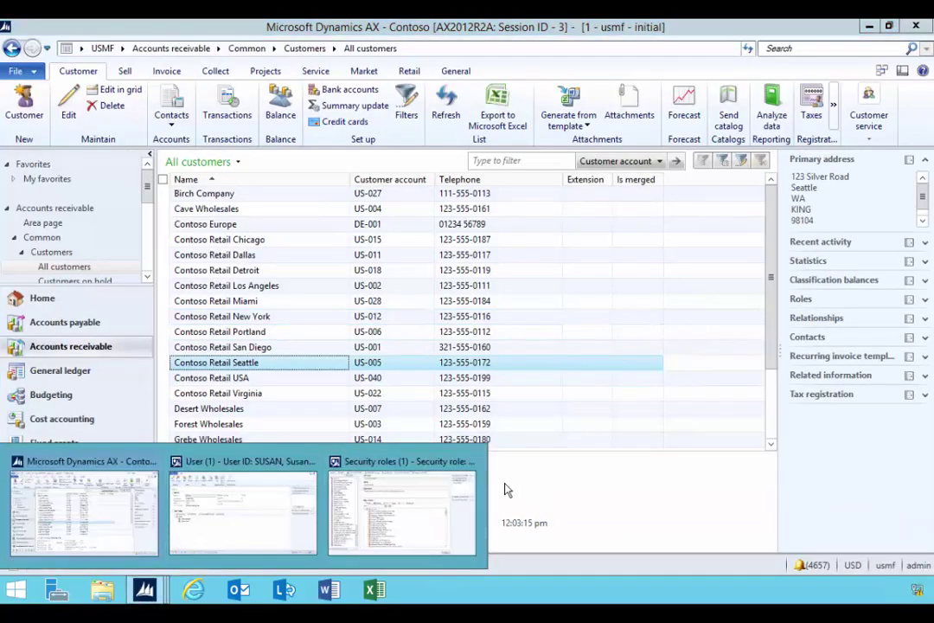
pyautogui.click(458, 478)
pyautogui.click(908, 18)
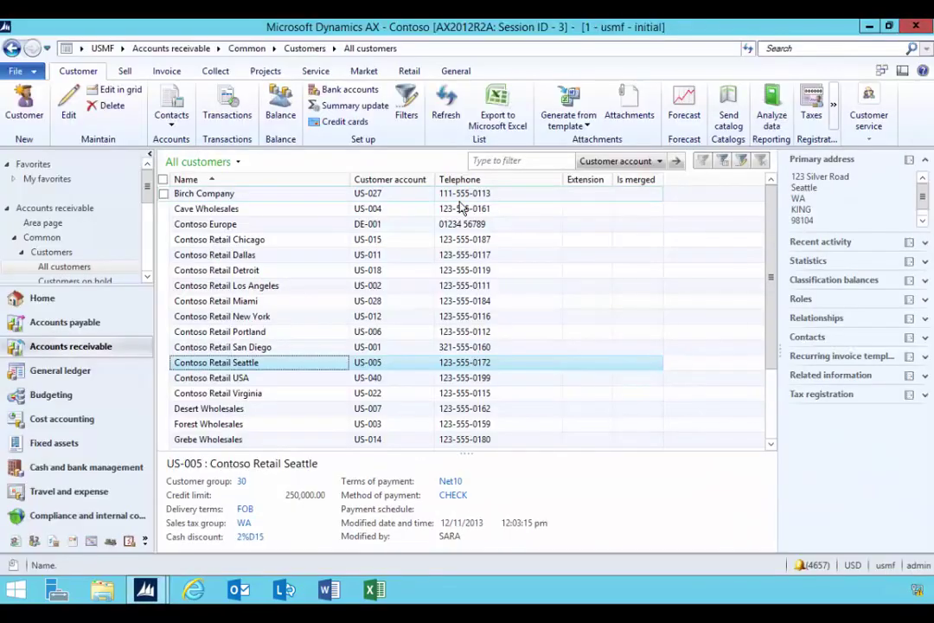
pyautogui.moveTo(145, 589)
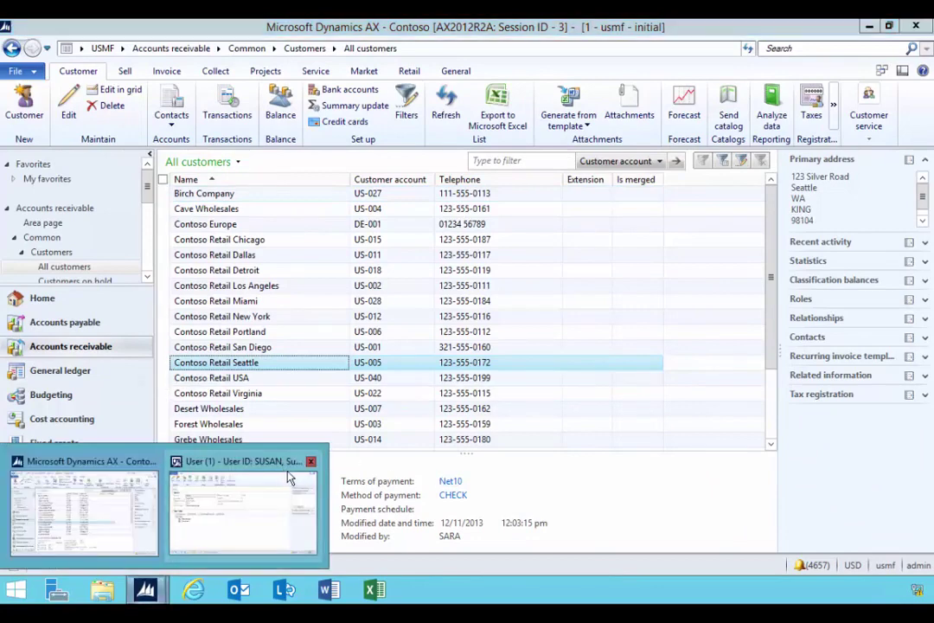
pyautogui.click(259, 510)
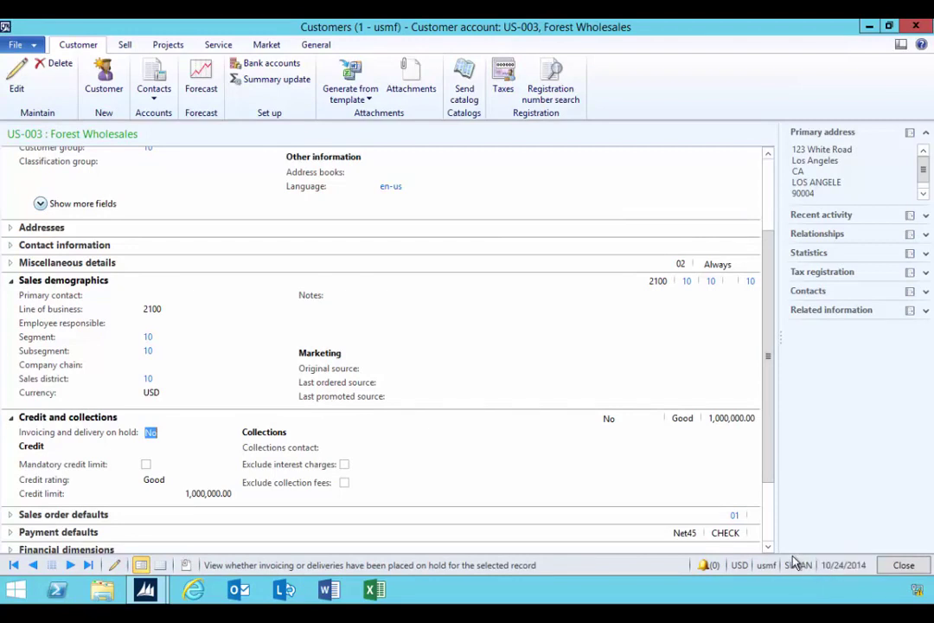
# In a fresh session of the Sales manager user, check the Contoso Retail Miami record for the Company chain field and close the session.
pyautogui.click(916, 27)
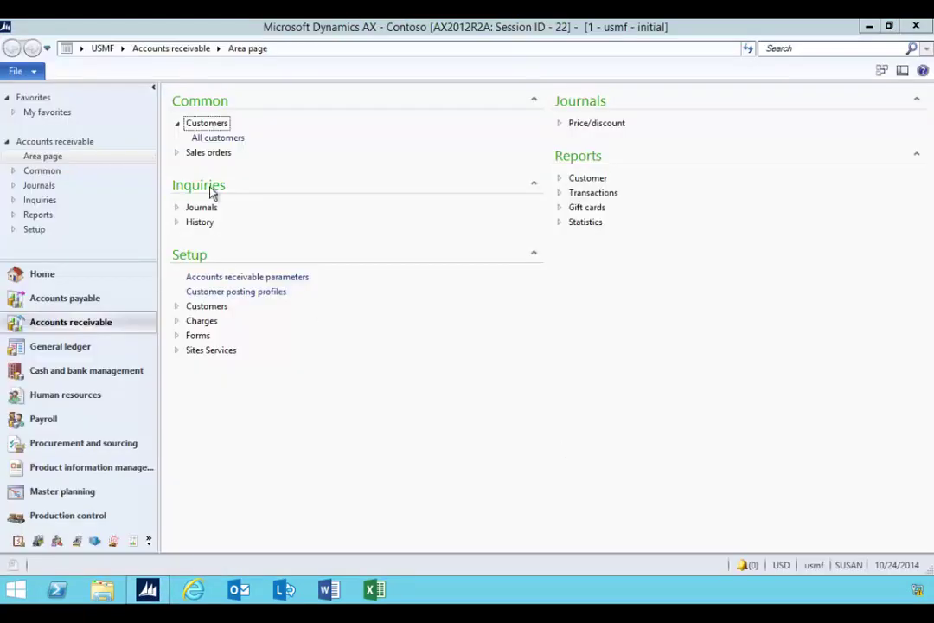
pyautogui.click(222, 141)
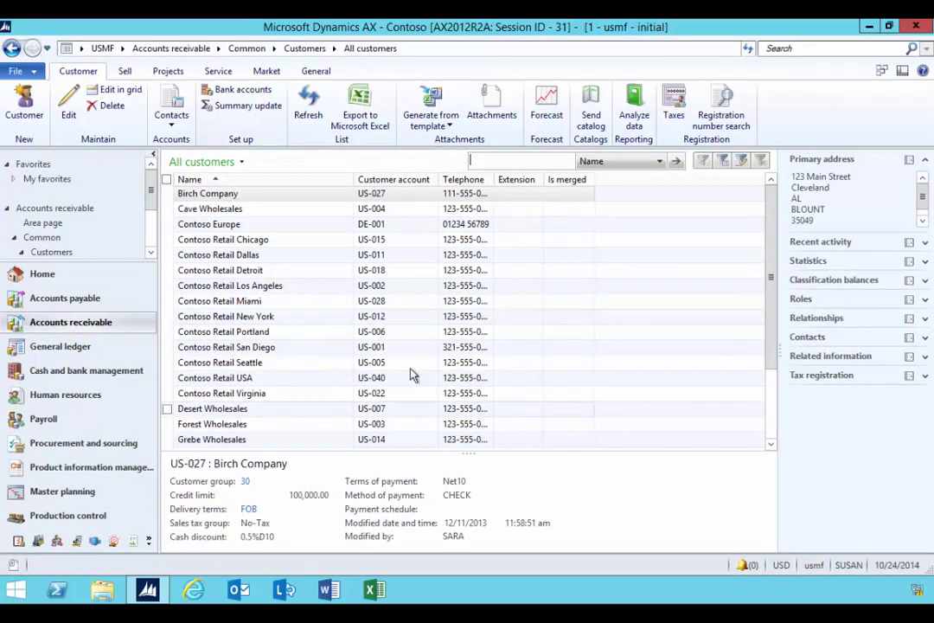
pyautogui.click(231, 303)
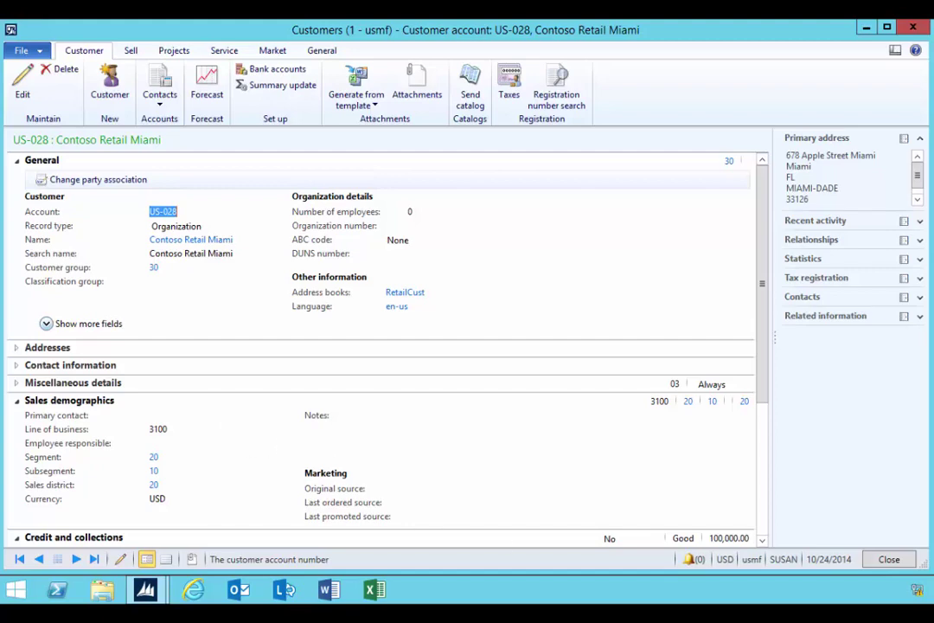
pyautogui.click(912, 30)
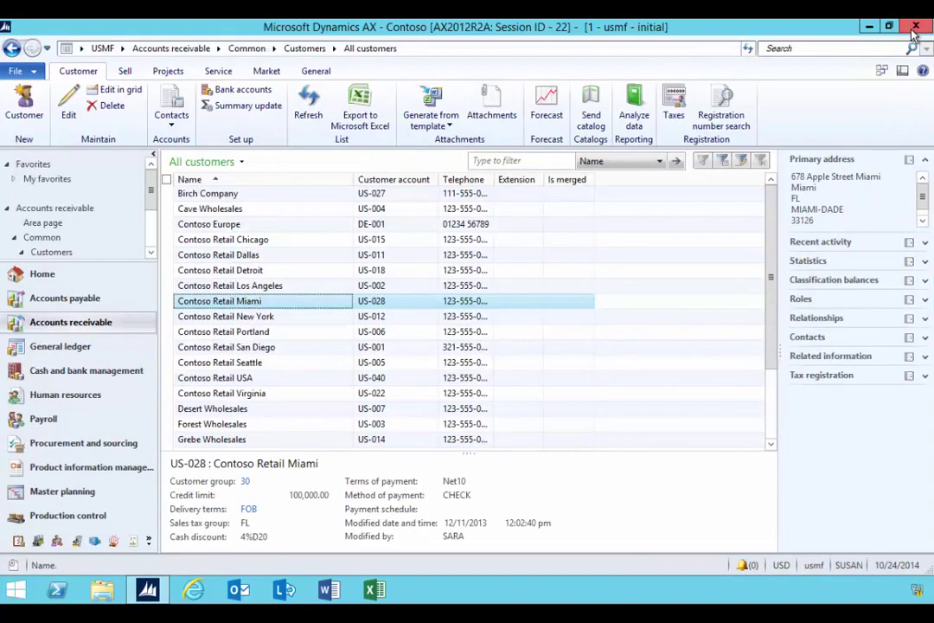
pyautogui.click(914, 29)
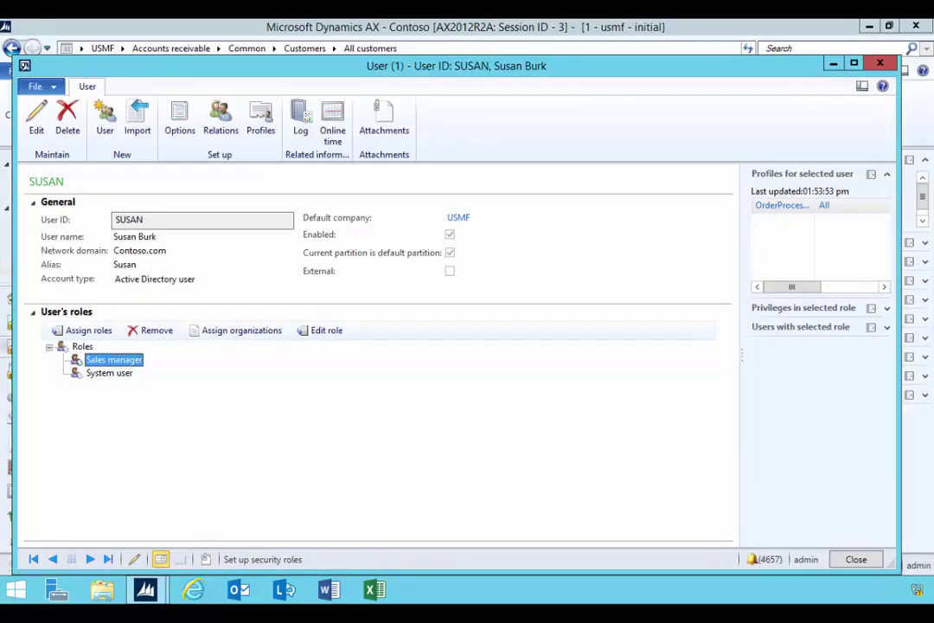
# Assign the Sales clerk role to the user in addition to the existing Sales manager role.
pyautogui.click(109, 372)
pyautogui.click(113, 359)
pyautogui.click(94, 330)
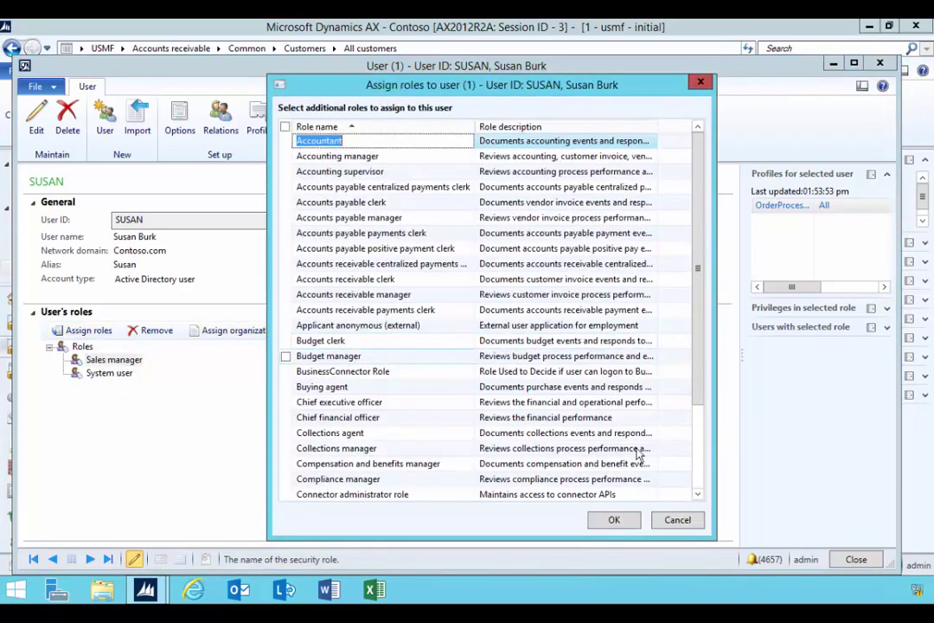
pyautogui.click(700, 487)
pyautogui.click(700, 487)
pyautogui.click(700, 490)
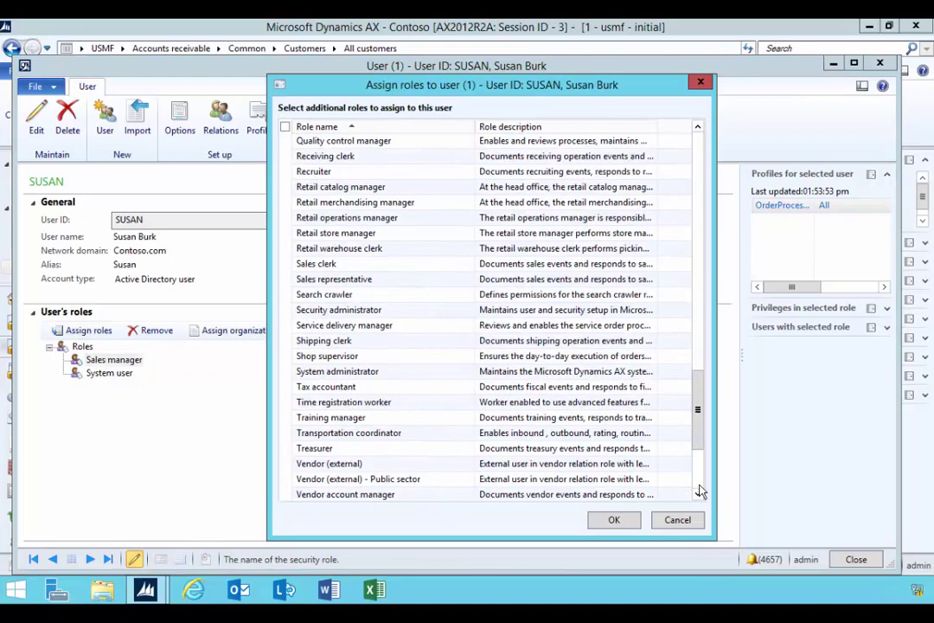
pyautogui.click(700, 491)
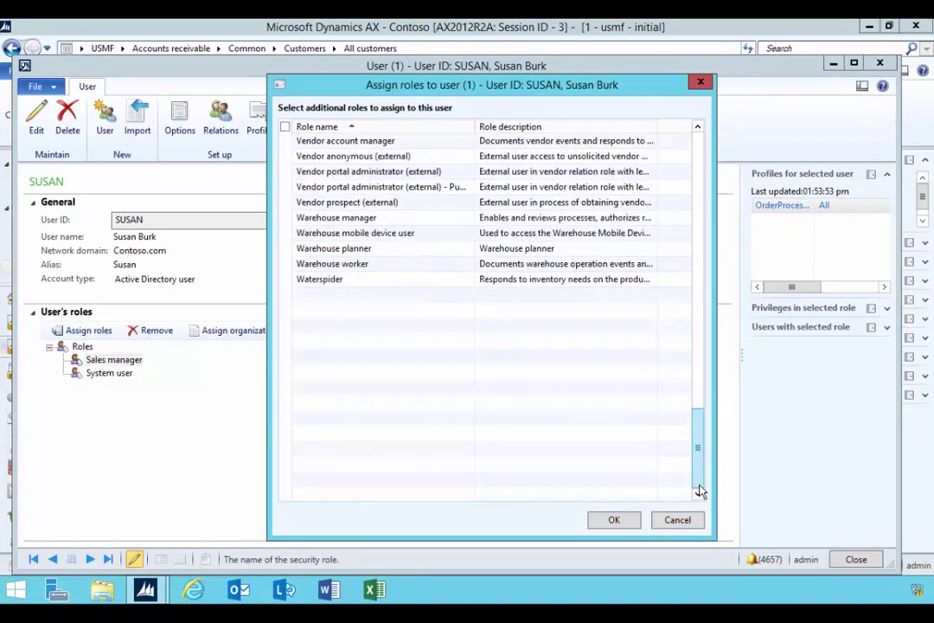
pyautogui.click(697, 127)
pyautogui.click(698, 127)
pyautogui.click(697, 127)
pyautogui.click(697, 127)
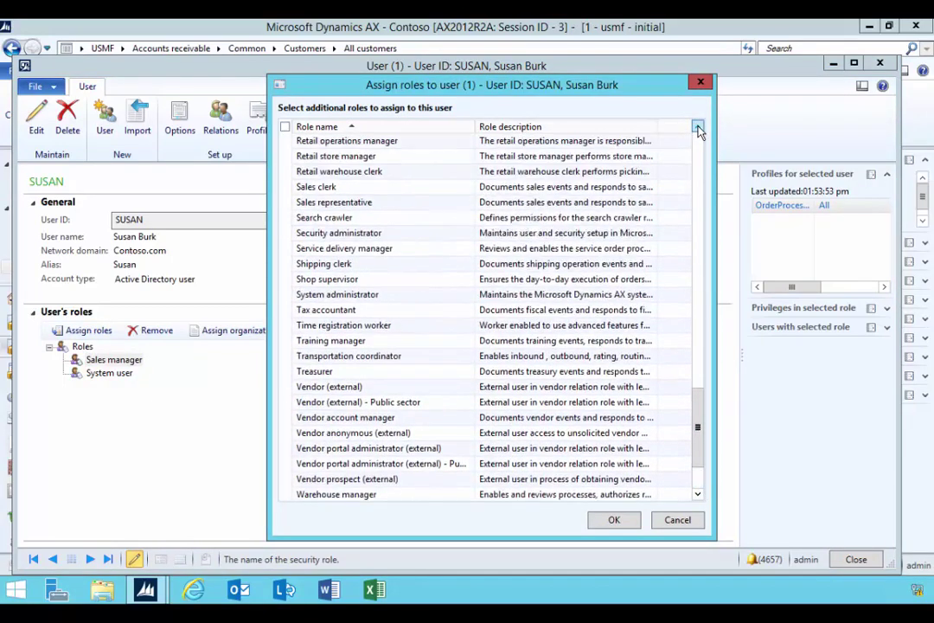
pyautogui.click(698, 127)
pyautogui.click(698, 128)
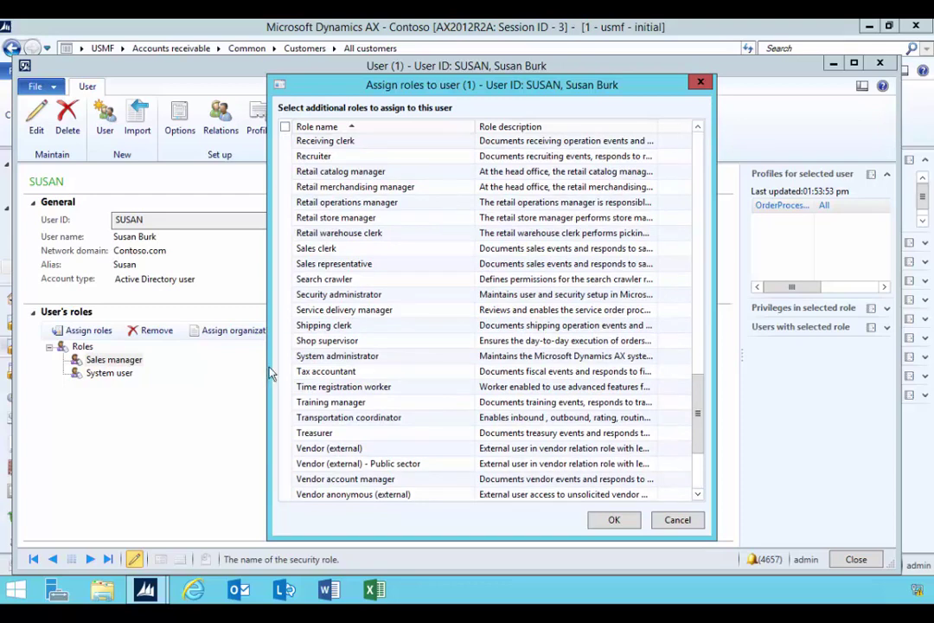
pyautogui.click(286, 249)
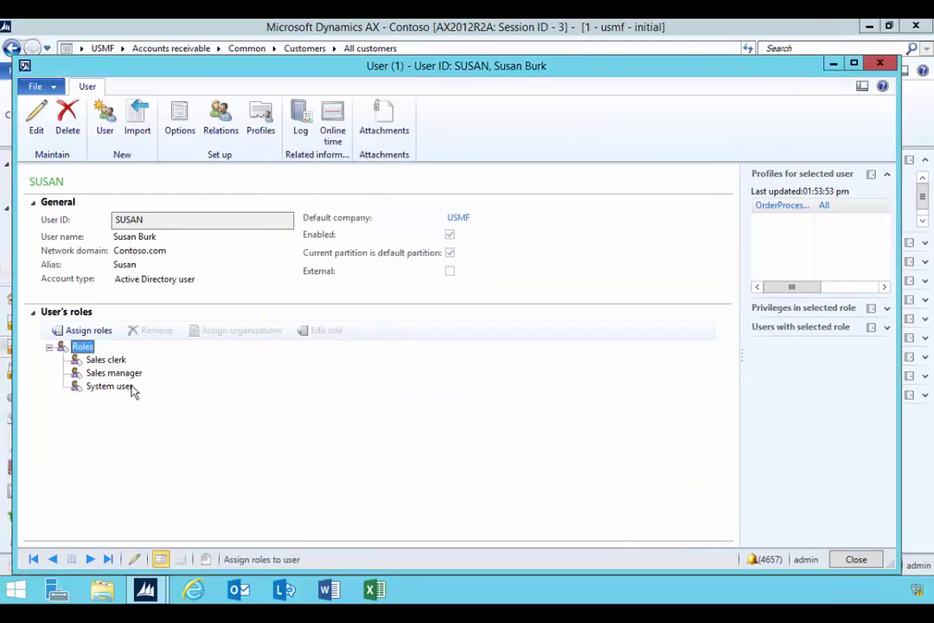
# Review the user's Sales clerk and Sales manager roles and close the user record.
pyautogui.click(113, 373)
pyautogui.click(106, 360)
pyautogui.click(108, 372)
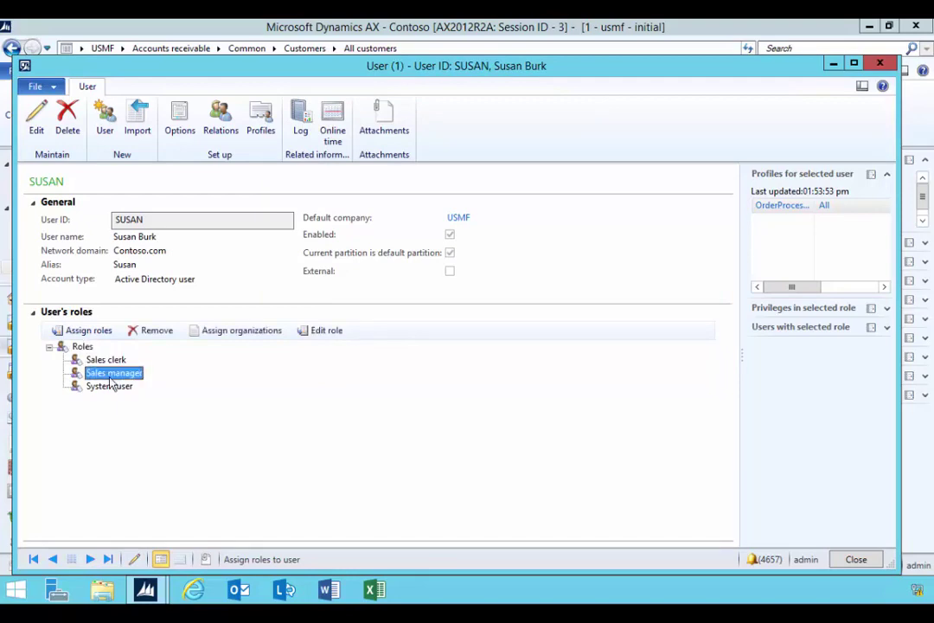
pyautogui.click(879, 63)
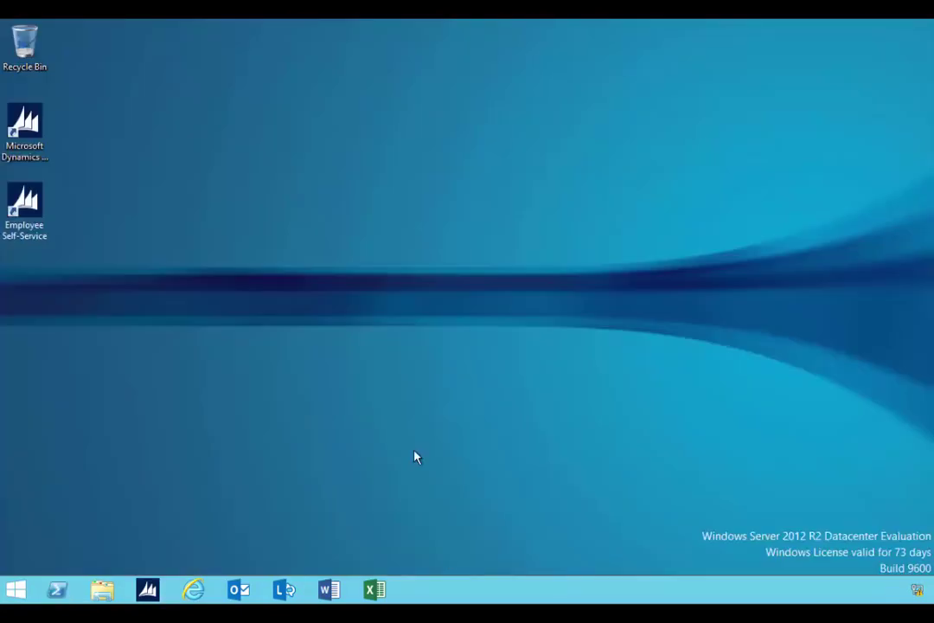
# Start Dynamics AX again as the restricted user and open the Contoso Retail Miami record from all customers in Accounts receivable.
pyautogui.click(147, 589)
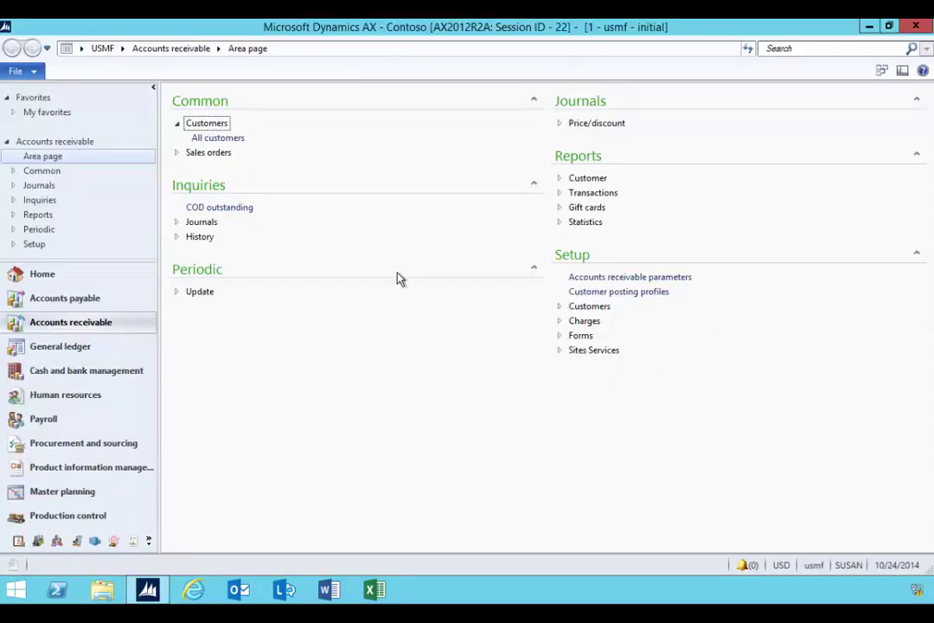
pyautogui.click(218, 138)
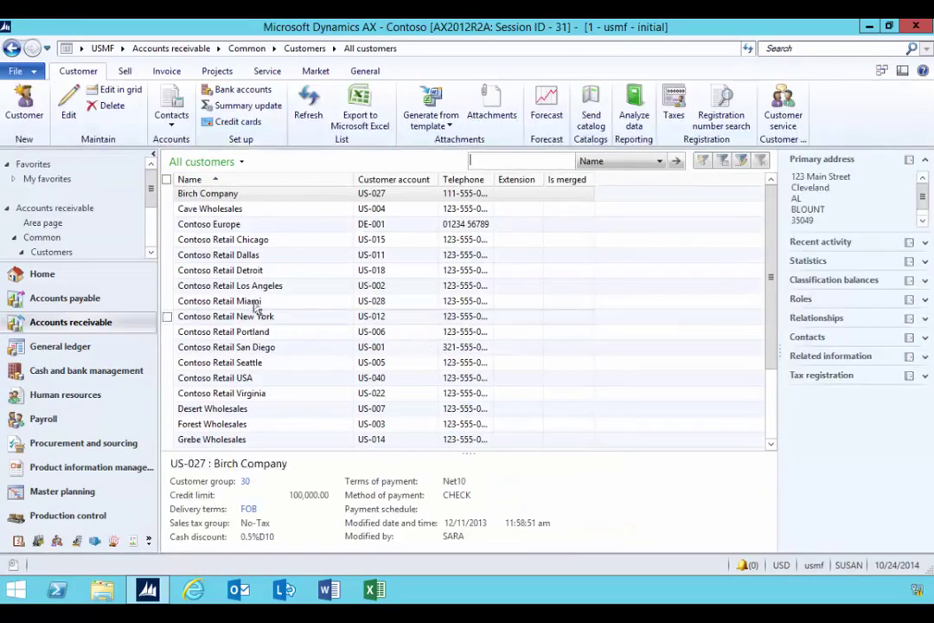
pyautogui.doubleClick(256, 302)
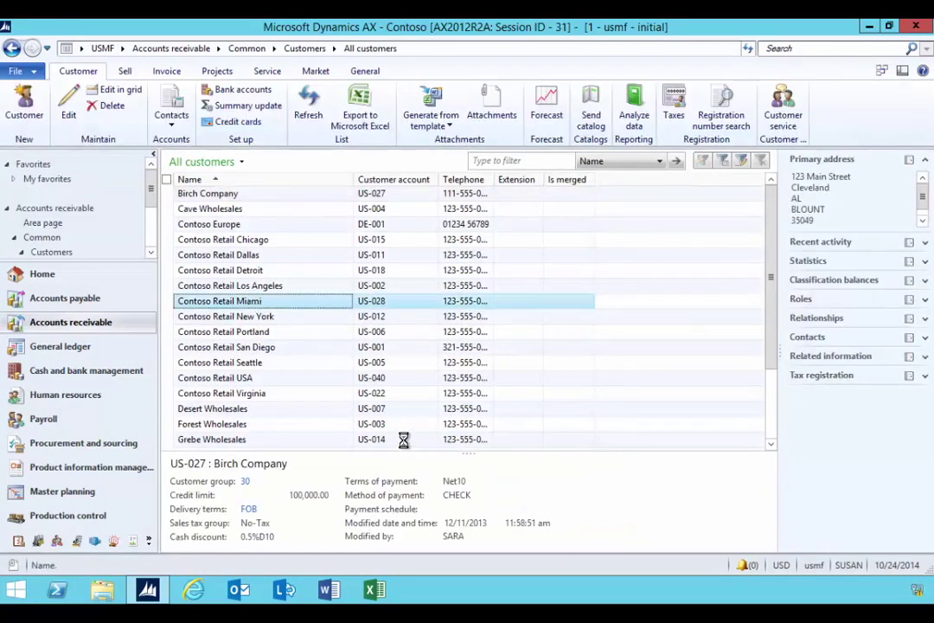